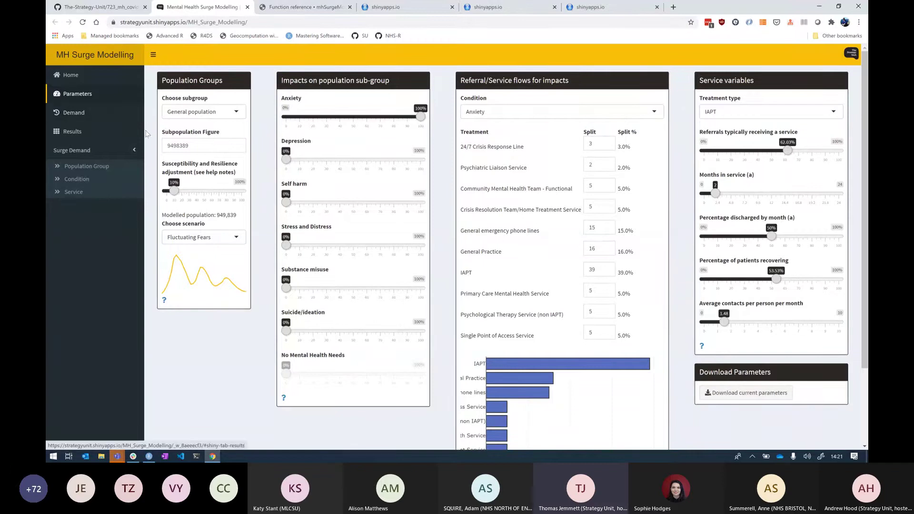
- Look through the monthly underlying and suppressed demand figures for the 24/7 Crisis Response Line
left_click(109, 123)
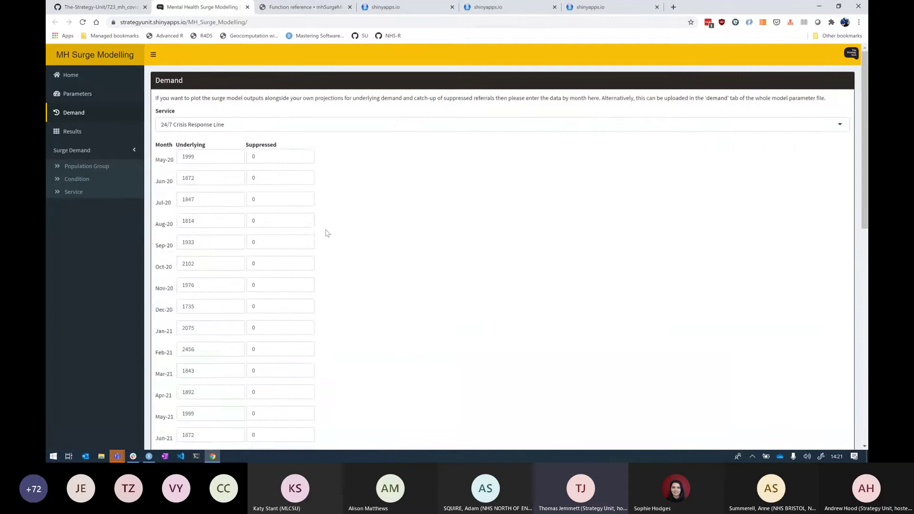
scroll(327, 233, "down", 3)
scroll(327, 233, "up", 3)
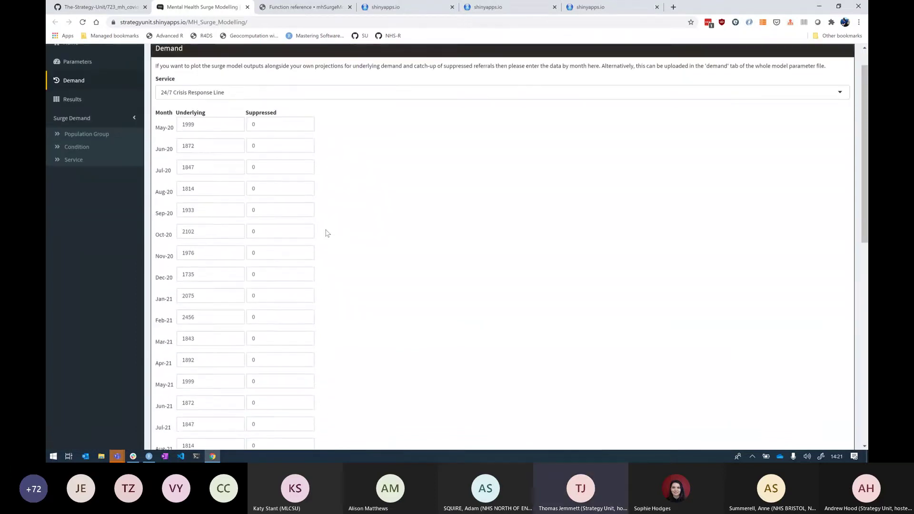
scroll(211, 214, "down", 1)
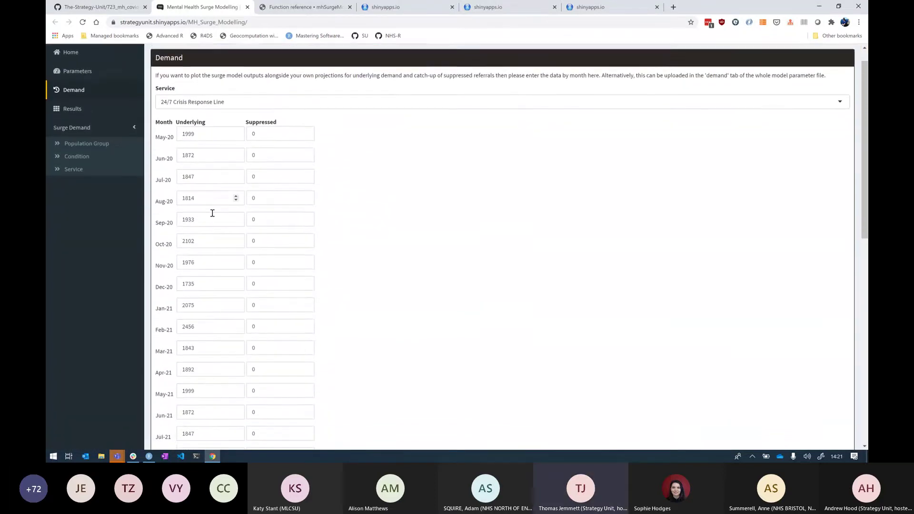
scroll(245, 321, "down", 9)
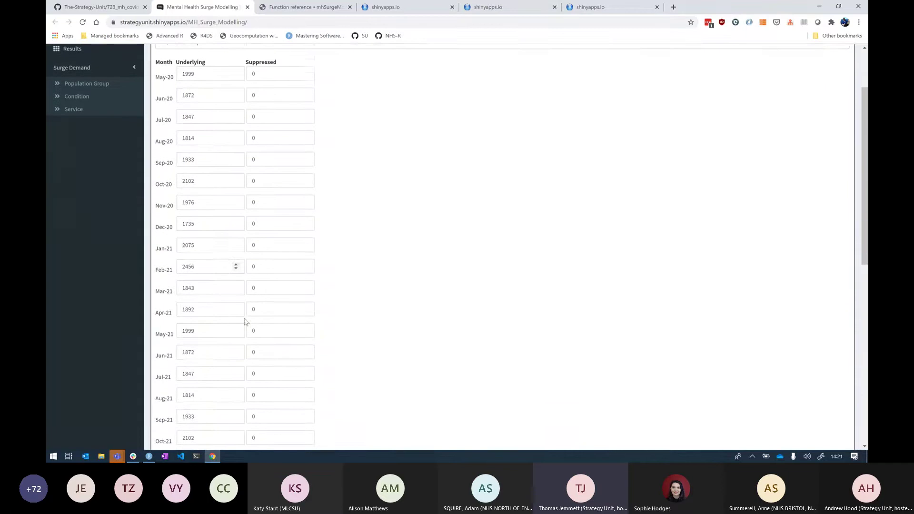
scroll(245, 321, "up", 10)
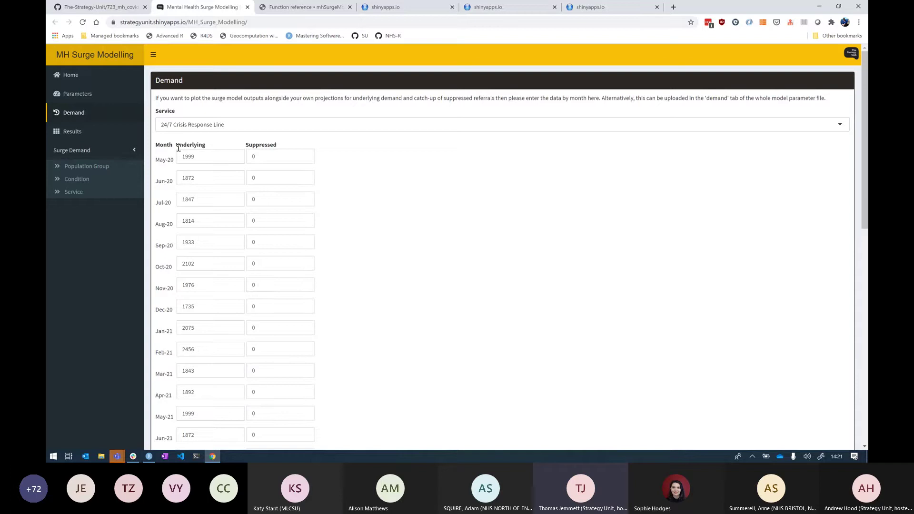
- Show the model results for the IAPT service
left_click(90, 132)
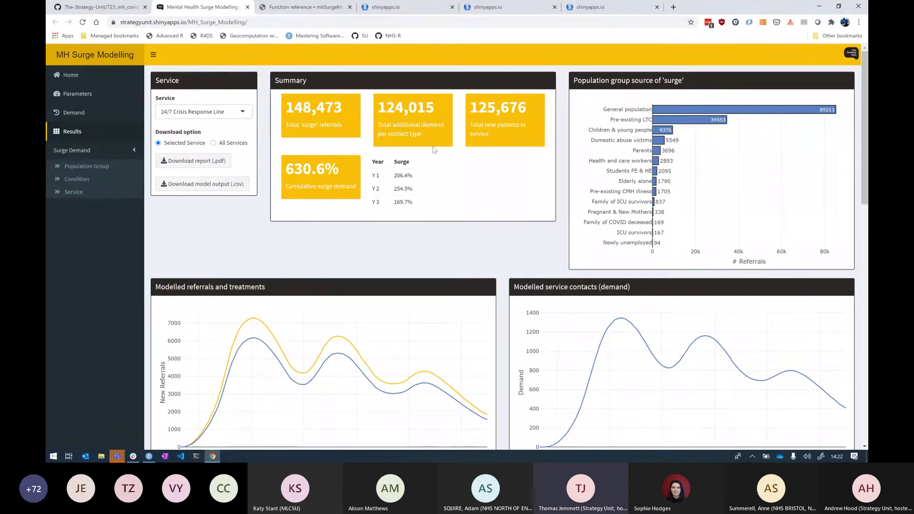
left_click(236, 112)
scroll(210, 174, "down", 6)
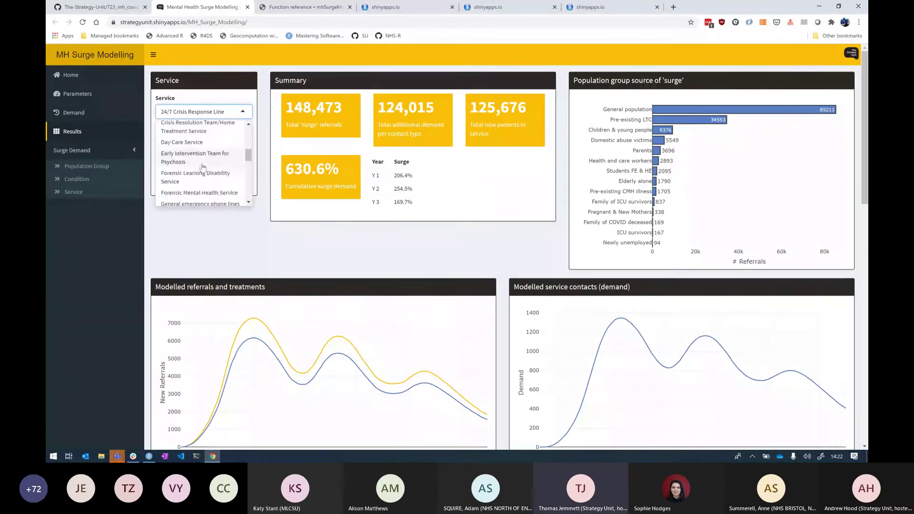
left_click(177, 155)
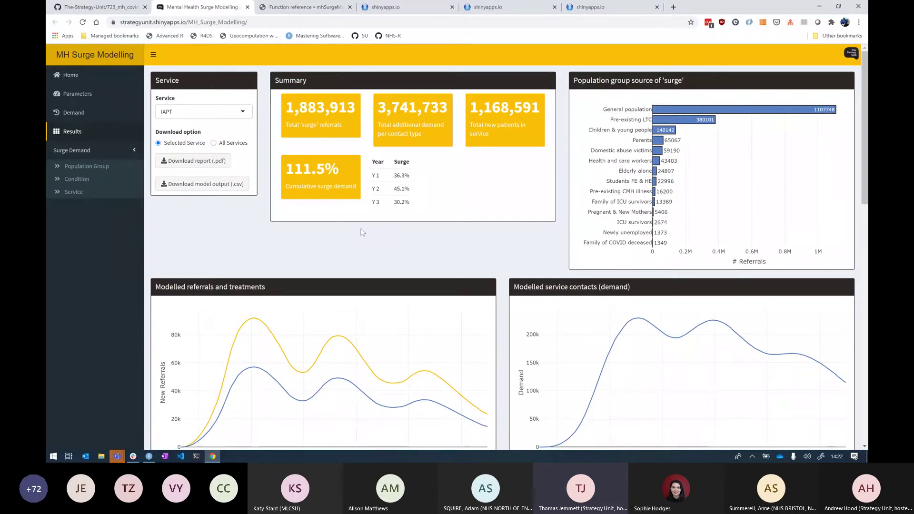
- Examine the IAPT charts of modelled referrals, service contacts, combined projections, and flows from population groups to conditions to service
scroll(361, 231, "down", 5)
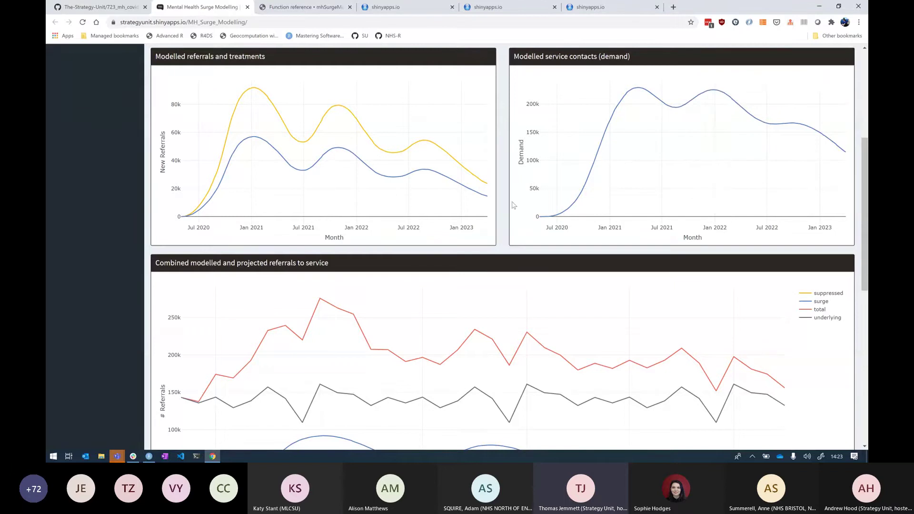
scroll(512, 202, "down", 5)
scroll(512, 202, "up", 1)
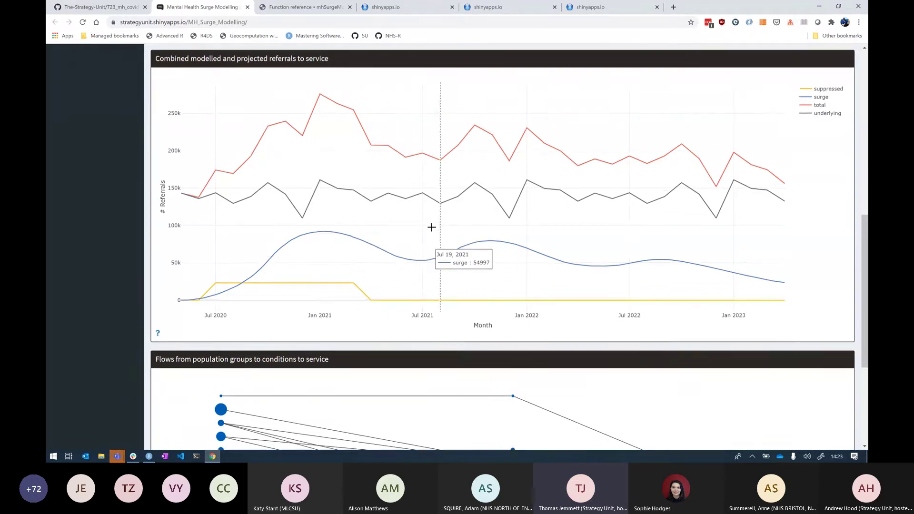
scroll(285, 211, "down", 4)
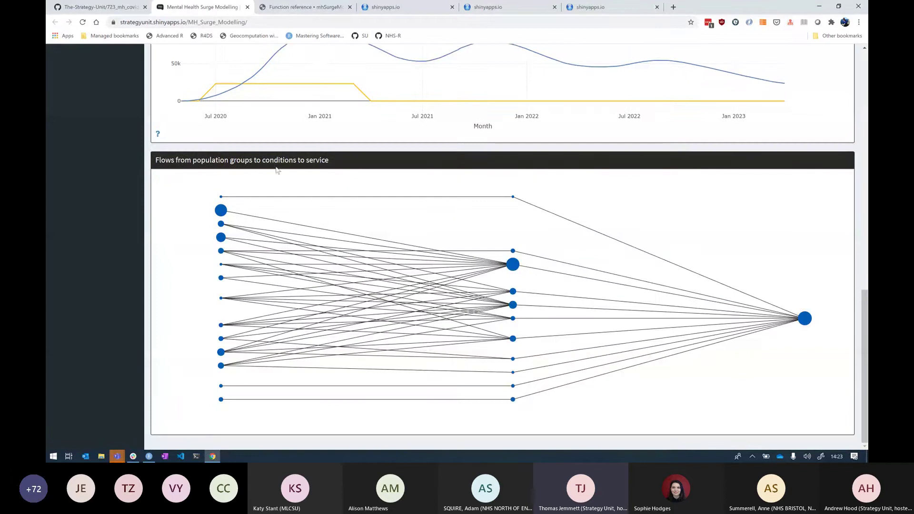
mouse_move(217, 204)
mouse_move(505, 272)
scroll(714, 283, "up", 8)
scroll(715, 283, "up", 4)
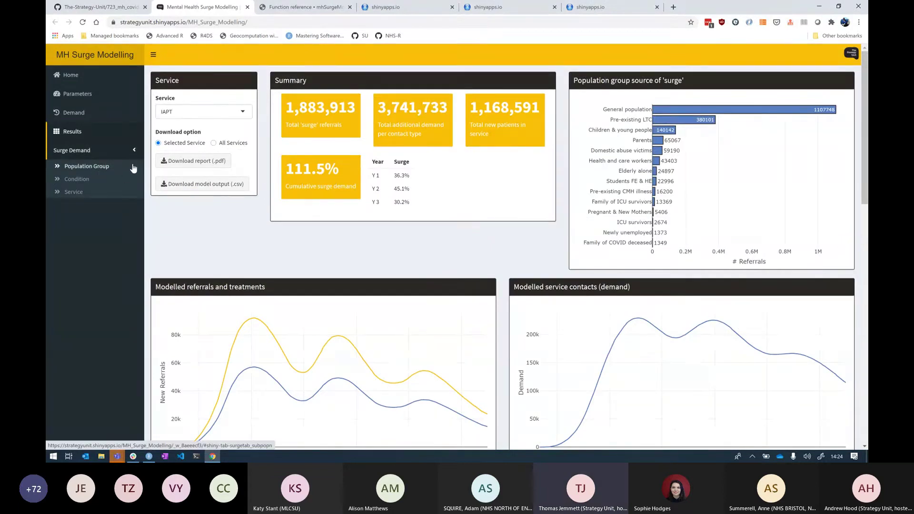
- Review the surge demand tables and charts by population group, condition and service
left_click(99, 173)
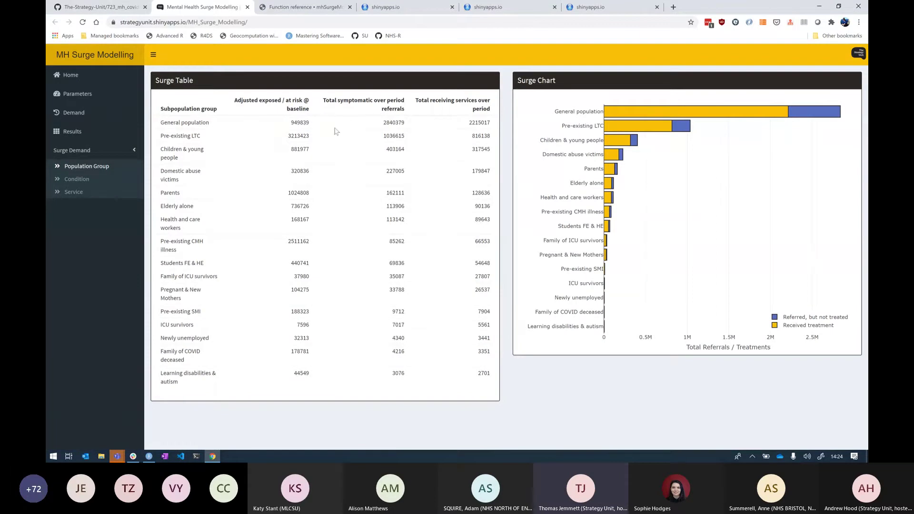
left_click(99, 182)
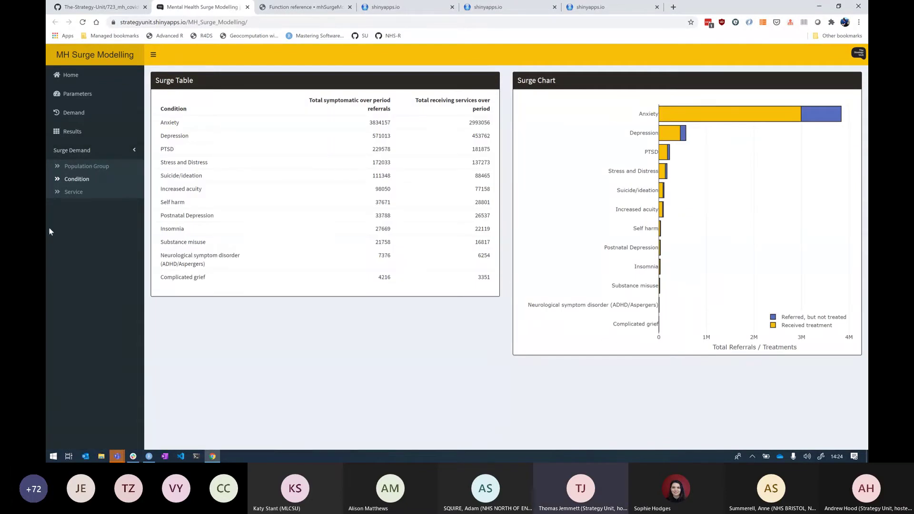
left_click(73, 194)
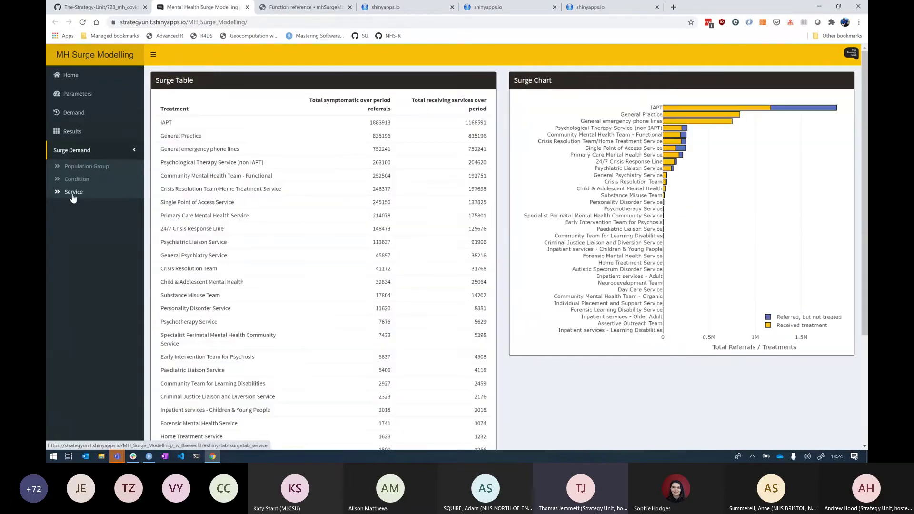
scroll(321, 194, "down", 3)
scroll(322, 193, "up", 3)
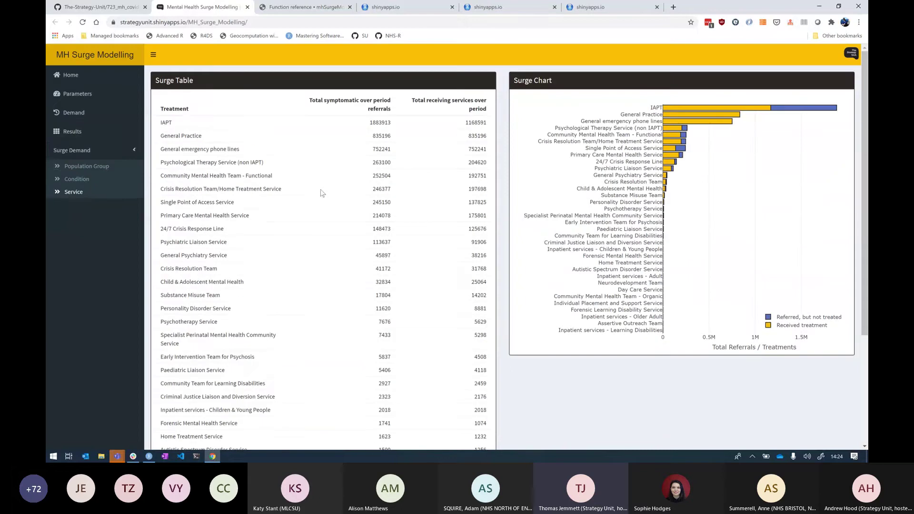
- On the results page, set the download option to All Services for the PDF report and CSV model output
left_click(82, 139)
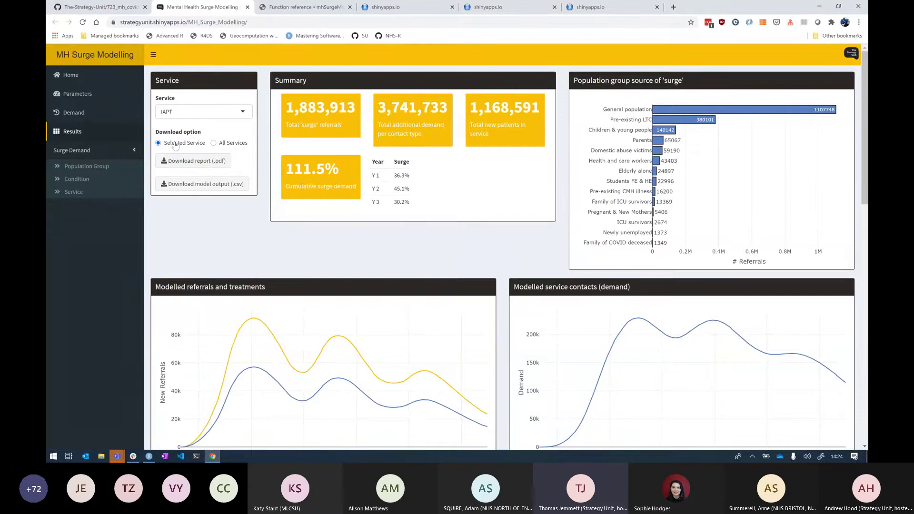
left_click(235, 143)
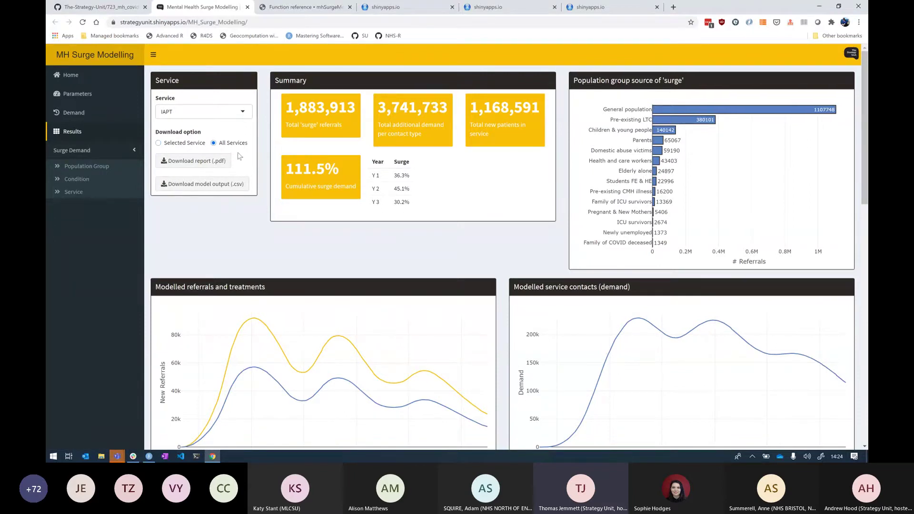
left_click(212, 165)
left_click(163, 188)
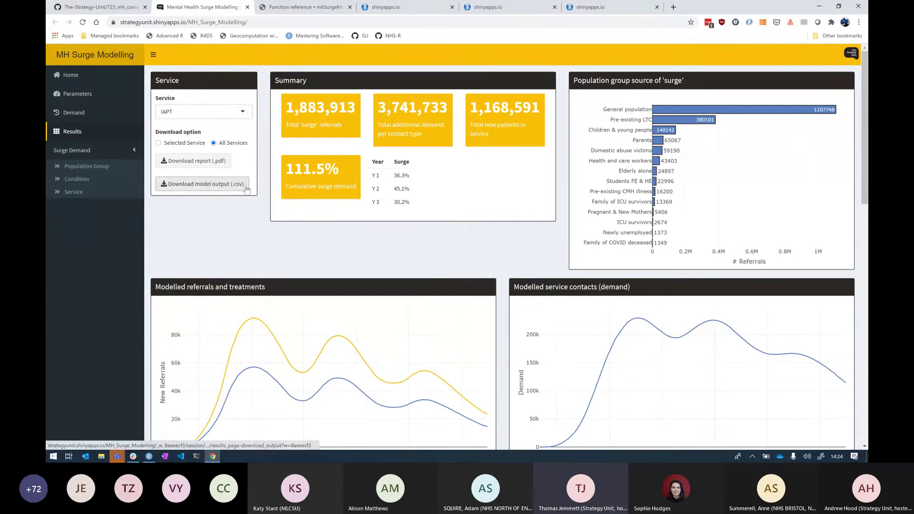
left_click(165, 185)
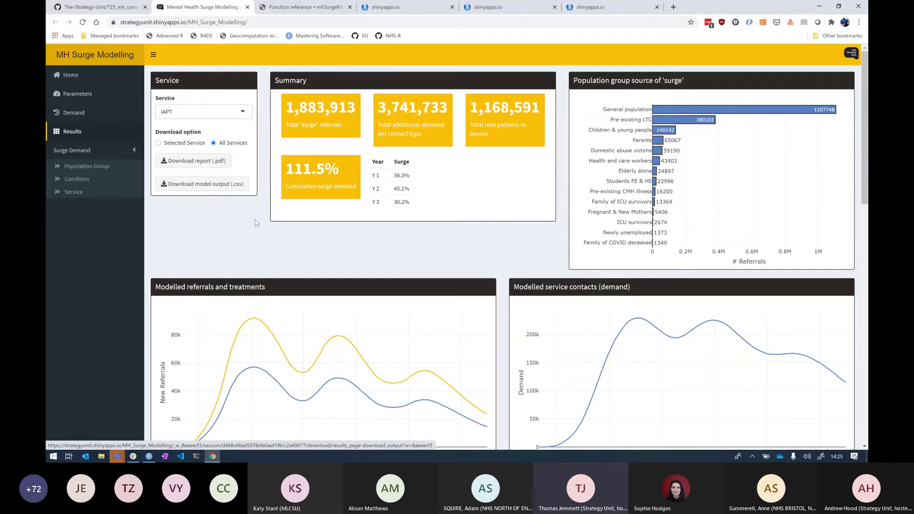
- Choose Mersey Care as the default parameter set and view its values on the Parameters page
left_click(116, 79)
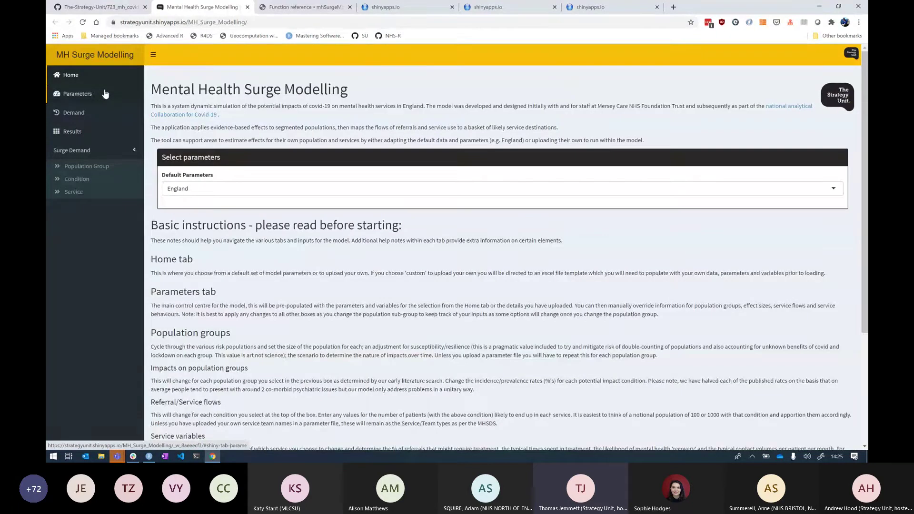
left_click(217, 187)
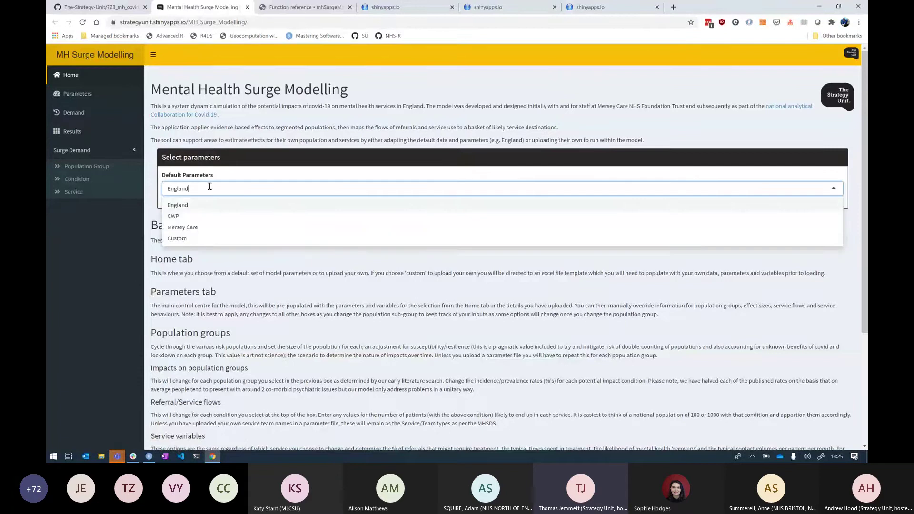
left_click(192, 227)
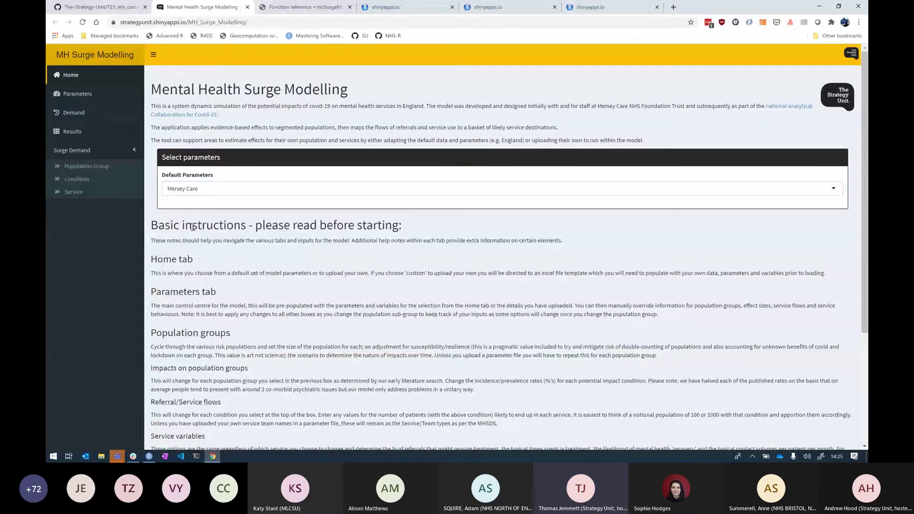
left_click(76, 97)
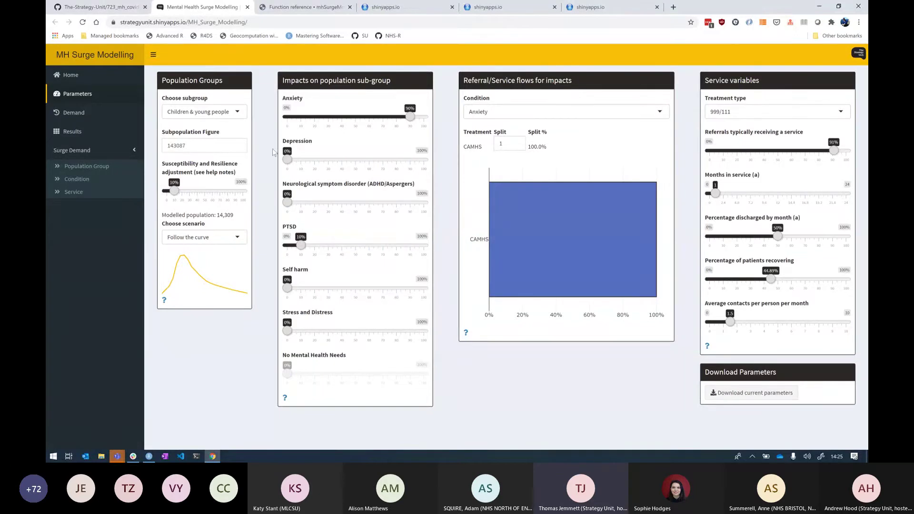
- Set the default parameters to Custom and open the example national parameters file in Excel
left_click(87, 82)
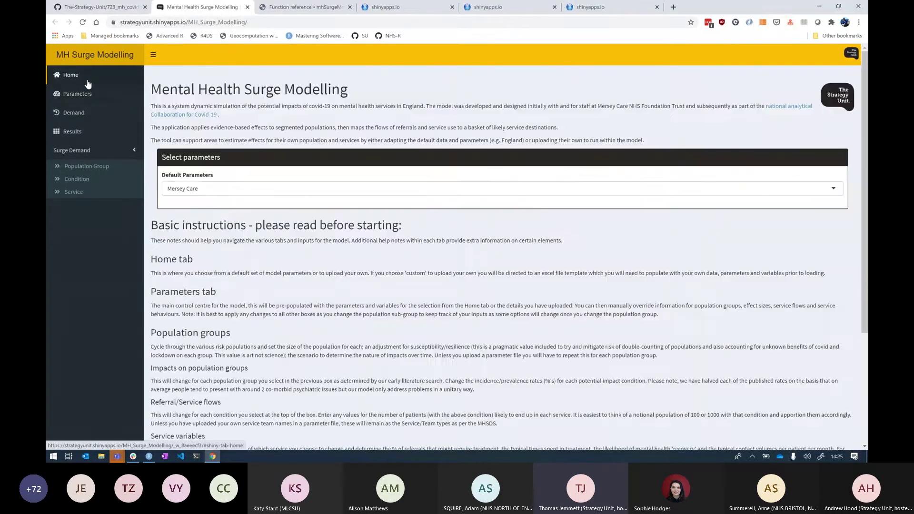
left_click(210, 189)
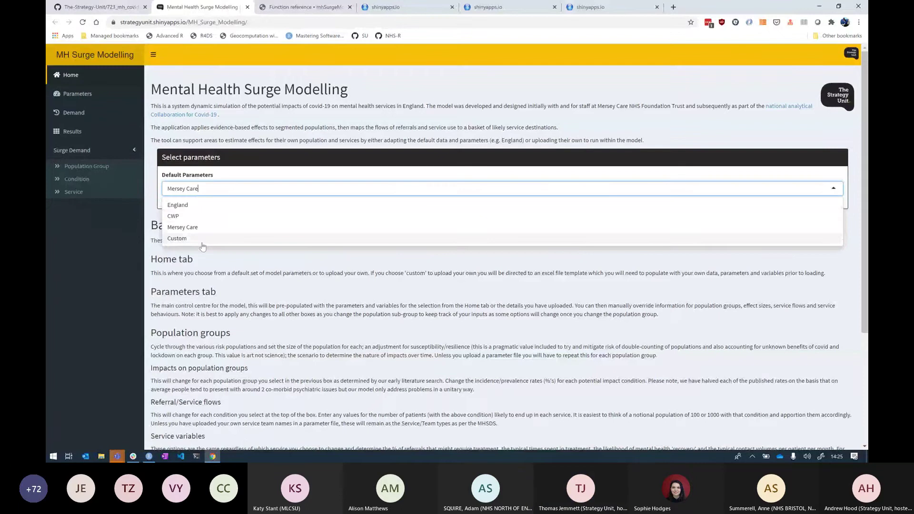
left_click(205, 239)
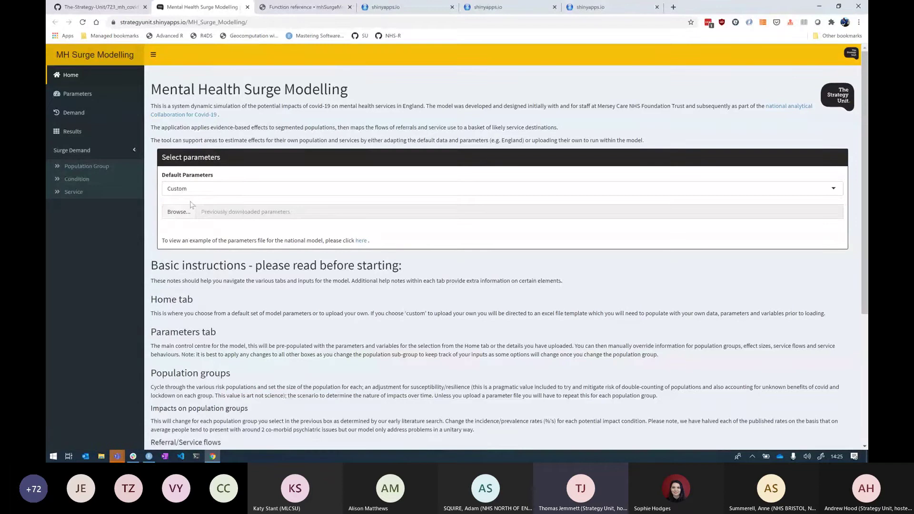
left_click(363, 241)
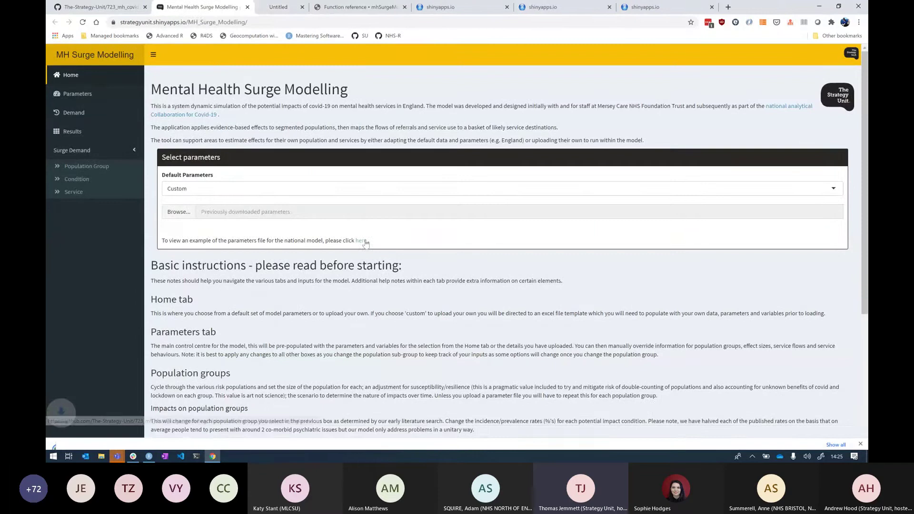
left_click(118, 439)
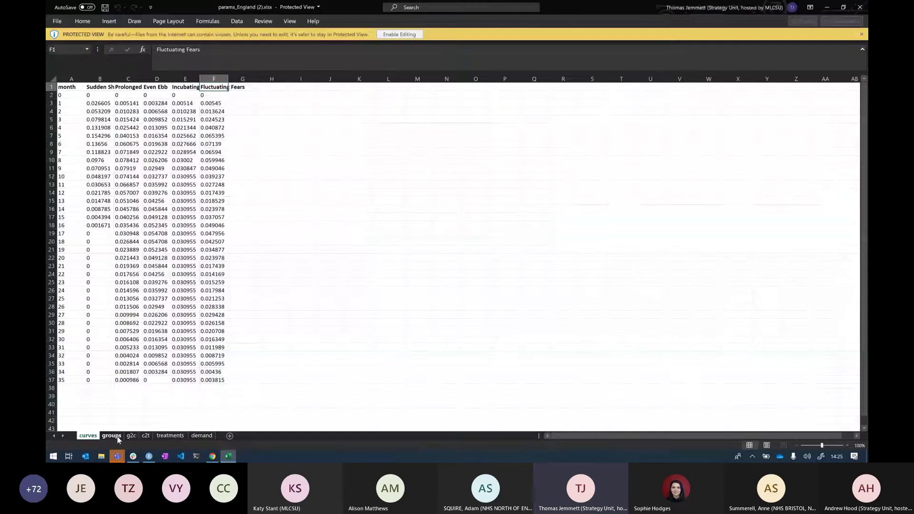
- Inspect the group names and curve column on the groups sheet, and compare with the scenario curves on the curves sheet
left_click(114, 436)
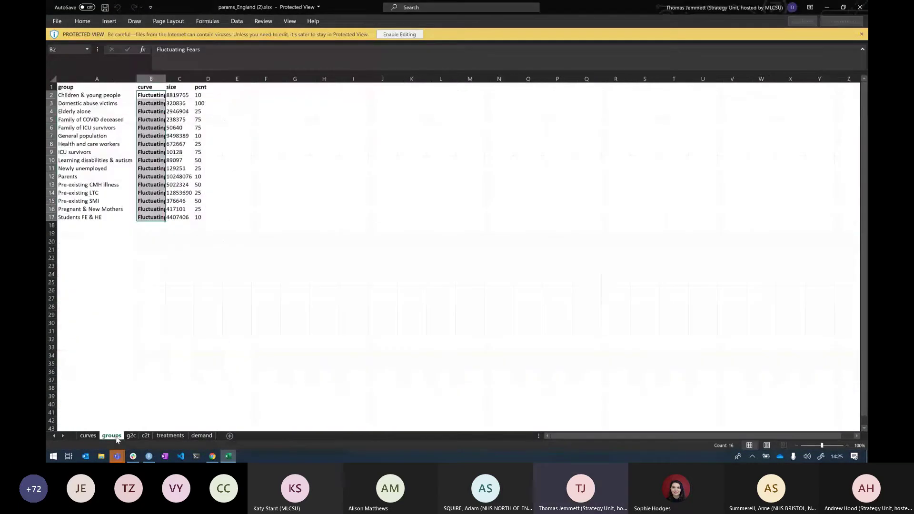
left_click(106, 183)
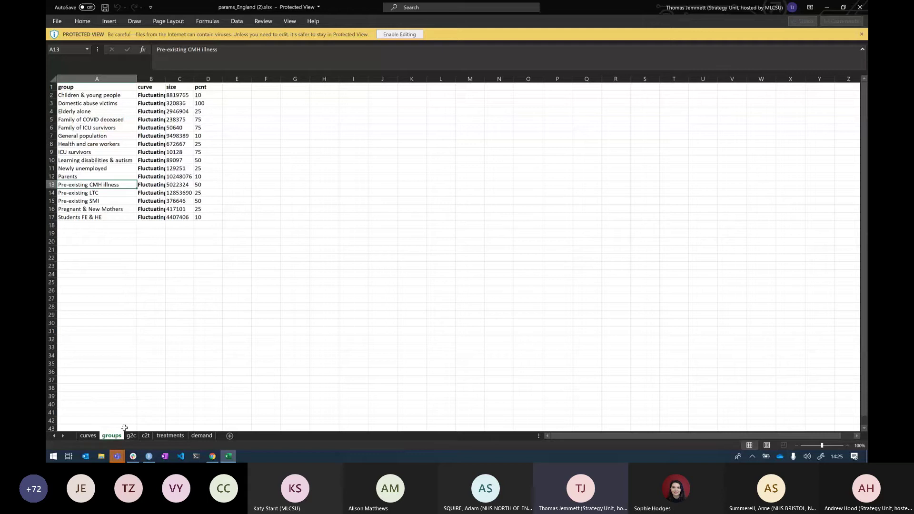
left_click(83, 97)
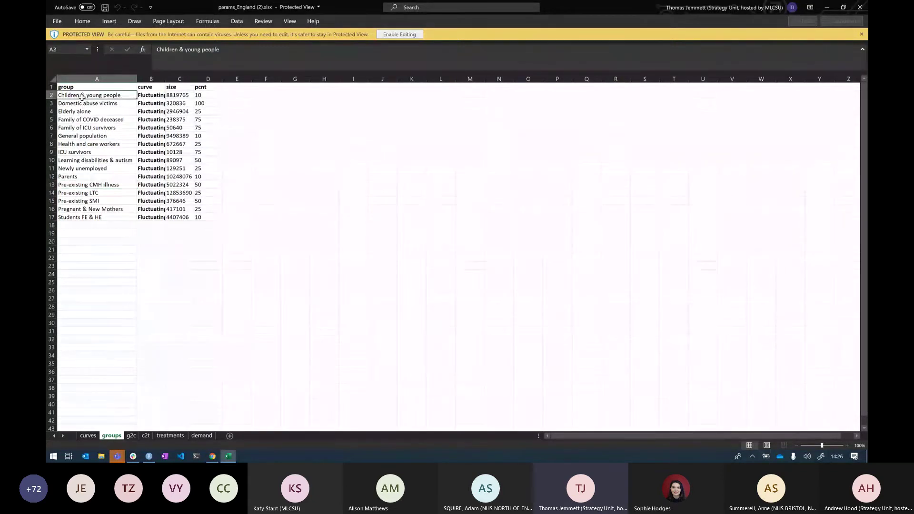
left_click_drag(82, 97, 100, 217)
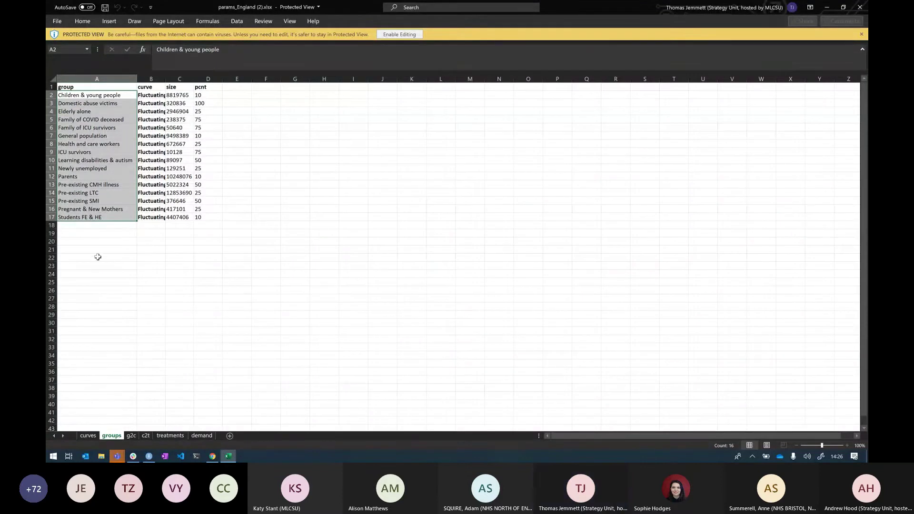
left_click(148, 94)
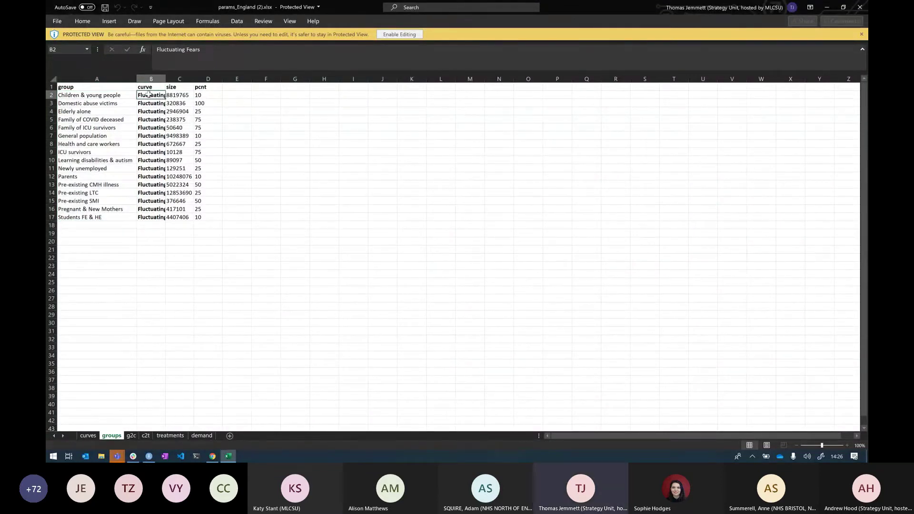
left_click(151, 88)
left_click(89, 437)
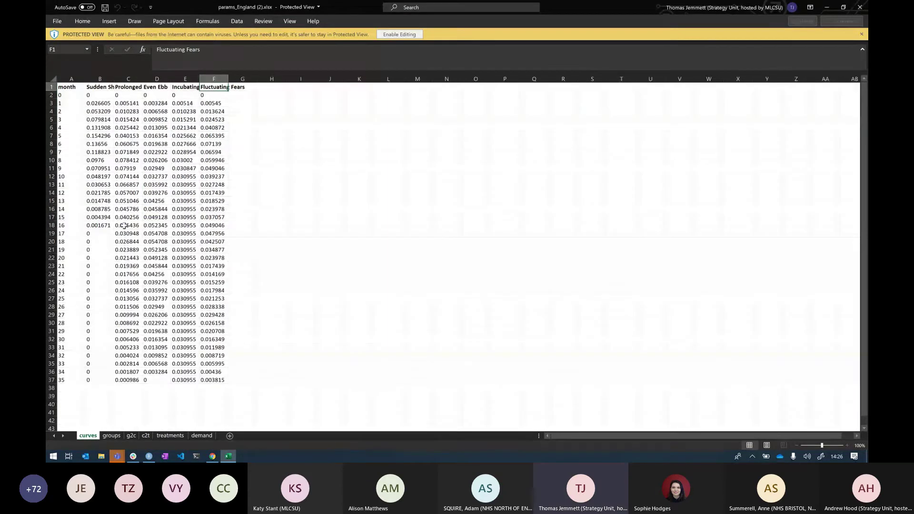
- Check the Prolonged and Even Ebb scenario headings on the curves sheet against the curve column of the groups sheet
left_click(125, 87)
left_click(145, 87)
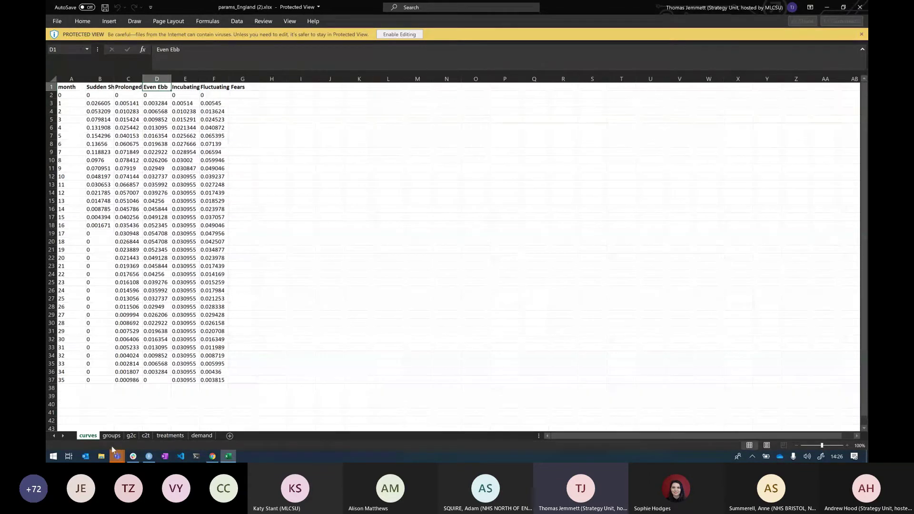
left_click(112, 436)
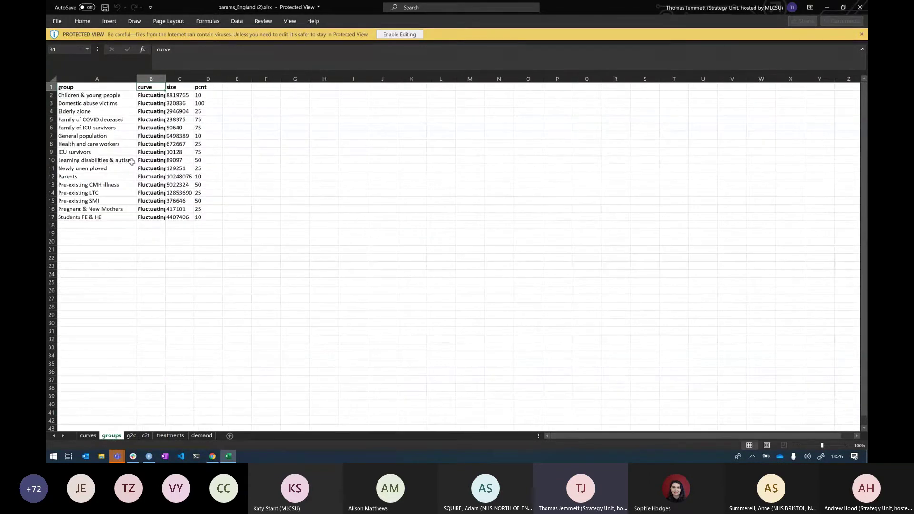
- Review the group and condition pairs on the g2c sheet and highlight the pcnt values for Children & young people
left_click(131, 438)
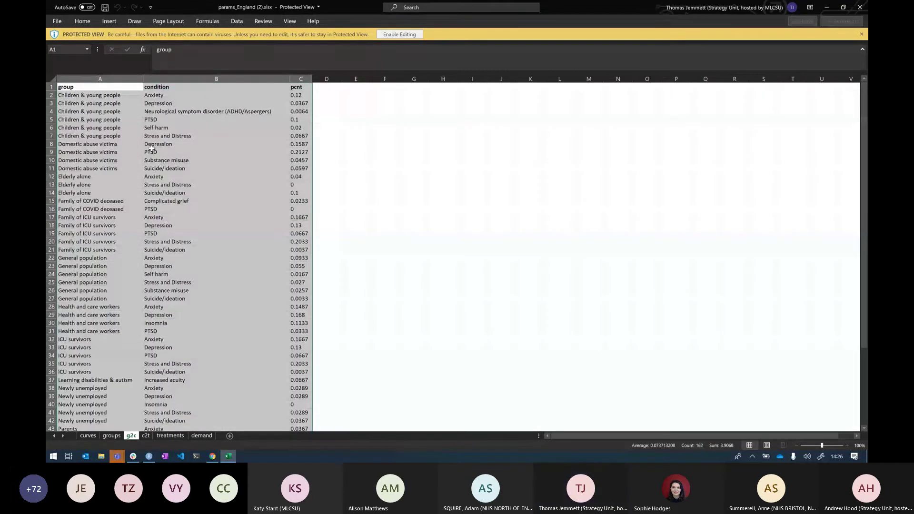
left_click(99, 95)
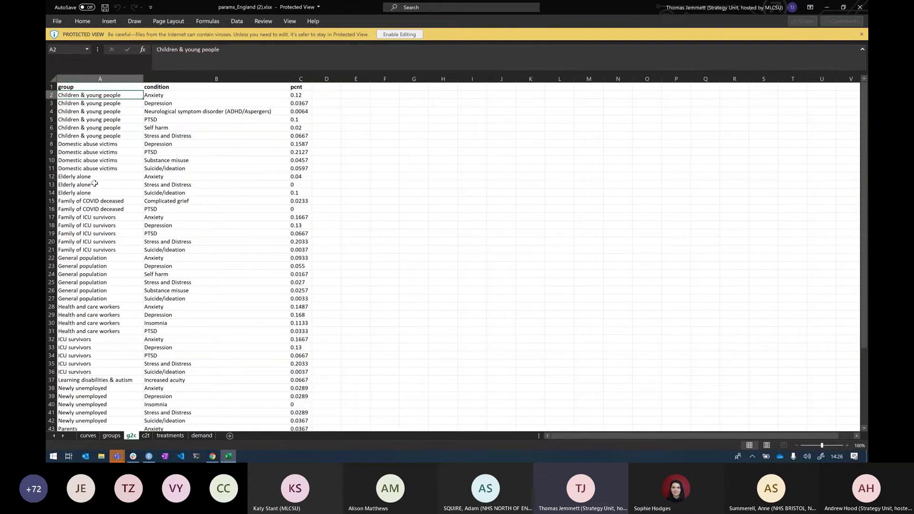
scroll(94, 183, "down", 5)
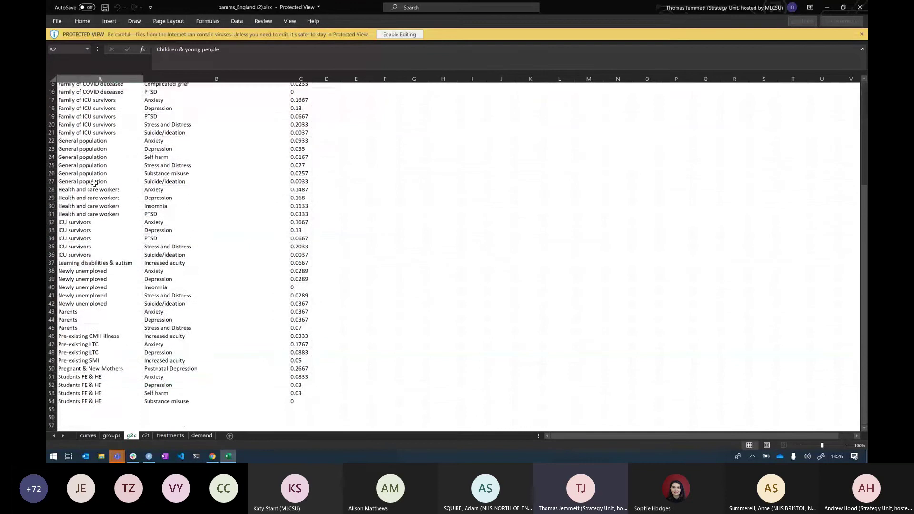
scroll(95, 183, "up", 5)
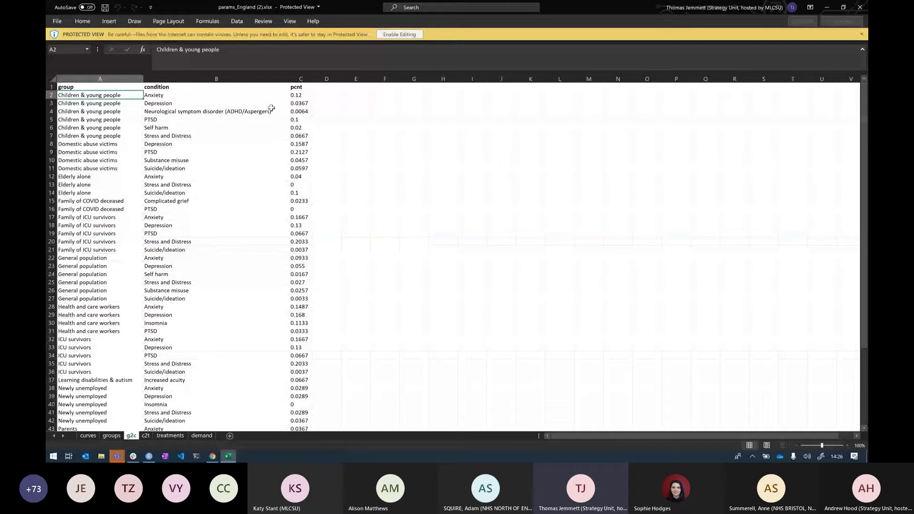
left_click_drag(298, 95, 299, 136)
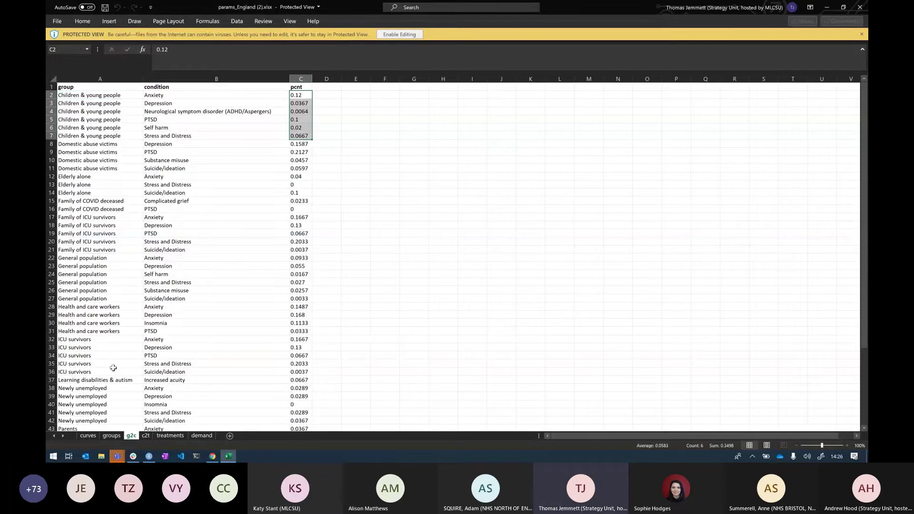
- Compare the Children & young people group and condition pairs on the c2t sheet with those on the g2c sheet
left_click(144, 437)
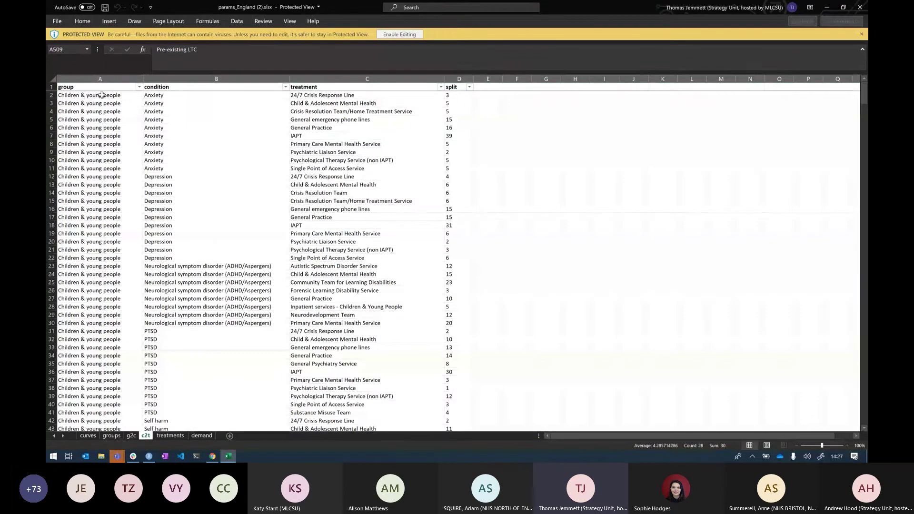
left_click_drag(102, 94, 164, 160)
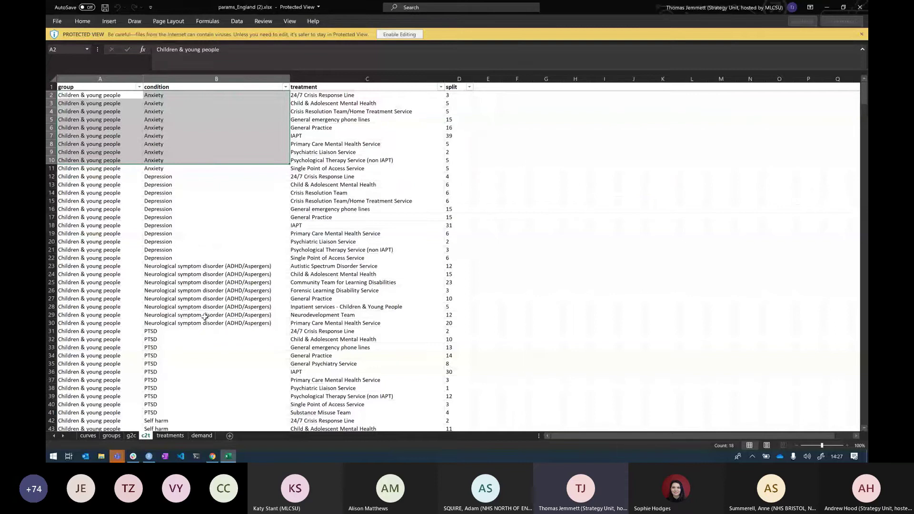
left_click(131, 436)
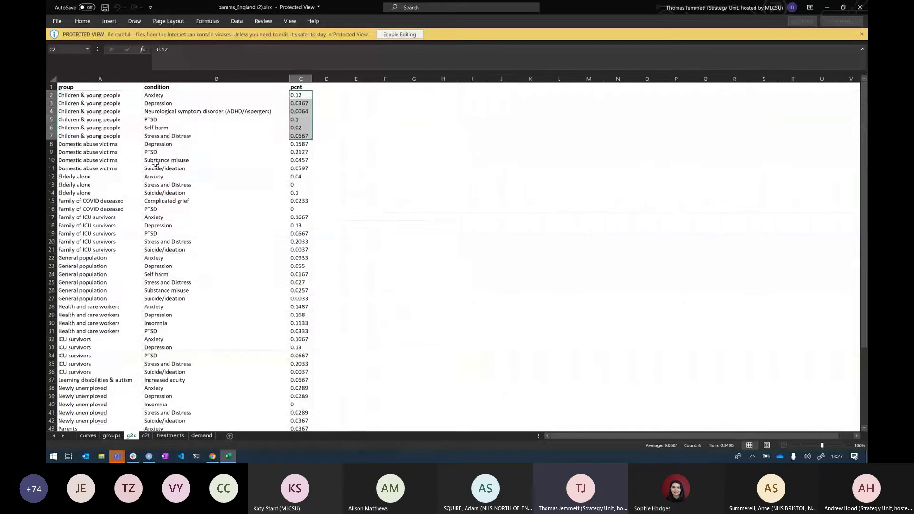
left_click_drag(109, 138, 175, 98)
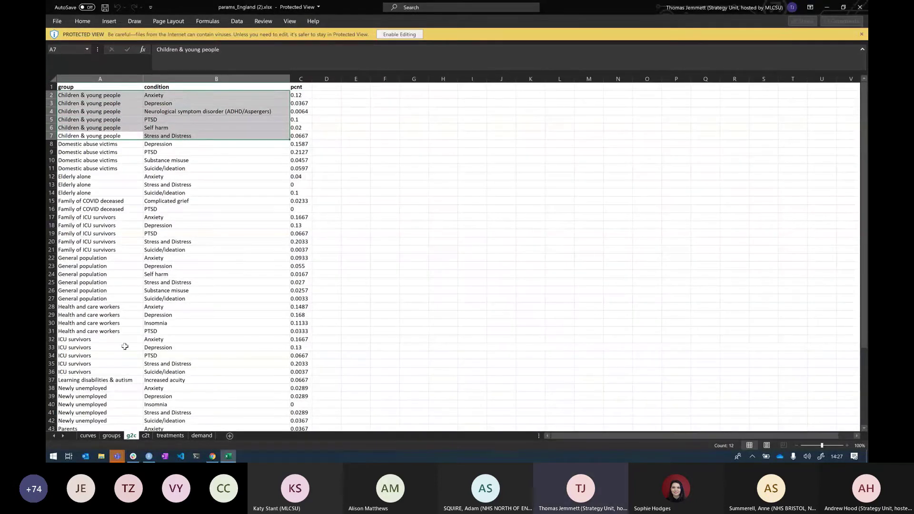
- On the c2t sheet, examine the treatments and split values for Children & young people with Anxiety
left_click(145, 436)
left_click(332, 101)
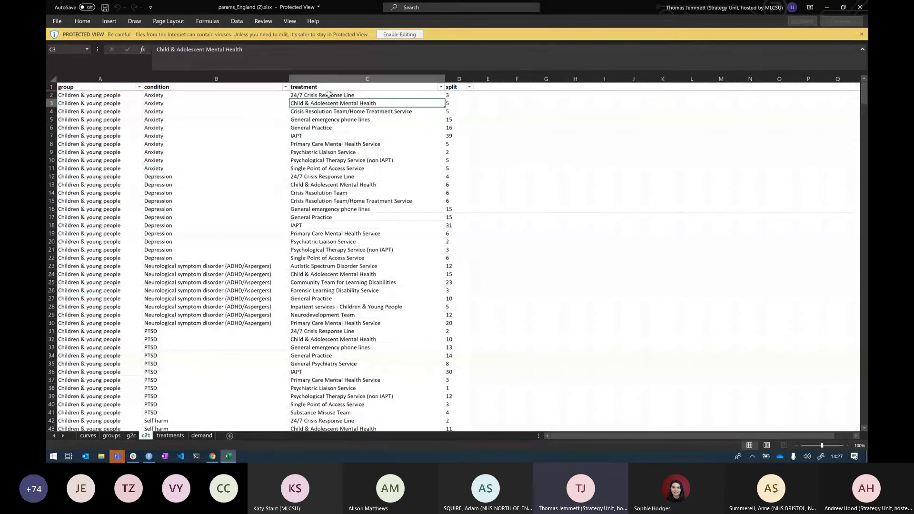
left_click_drag(329, 95, 320, 136)
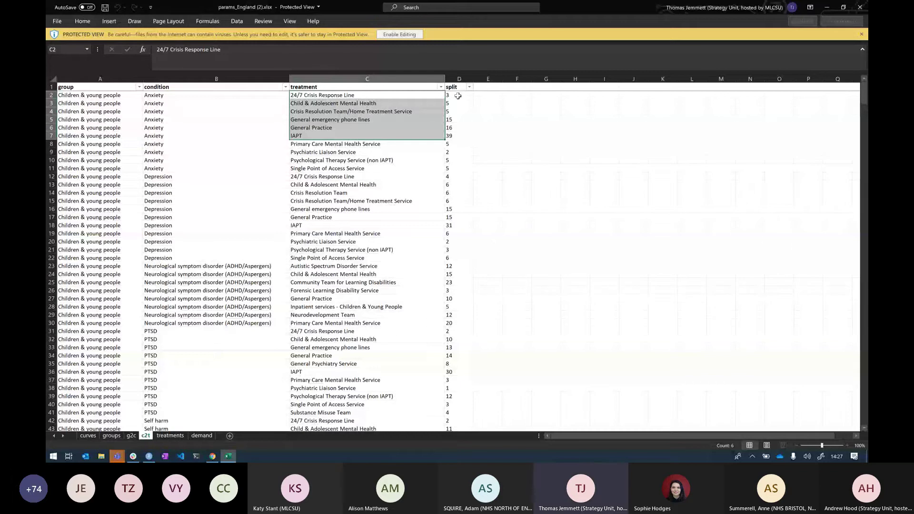
left_click_drag(458, 95, 453, 173)
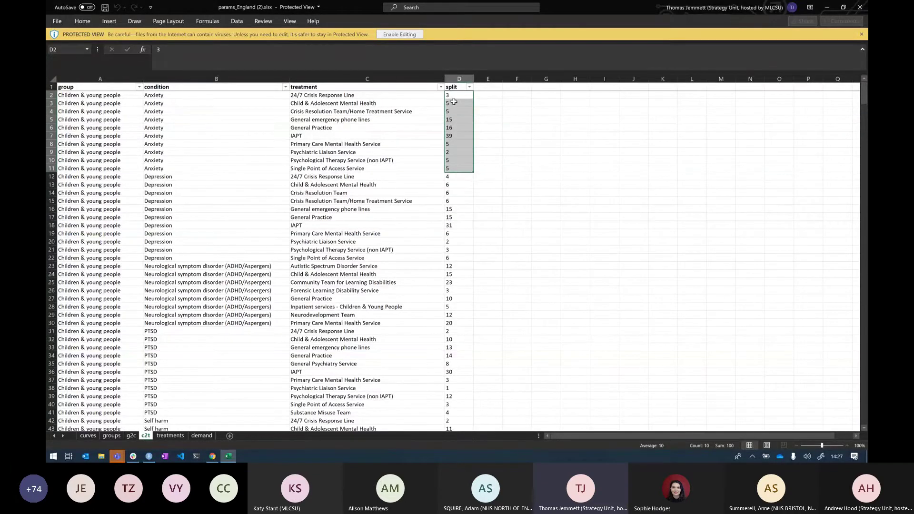
- Compare the treatment names on the c2t sheet with the list on the treatments sheet, using 24/7 Crisis Response Line
left_click(170, 436)
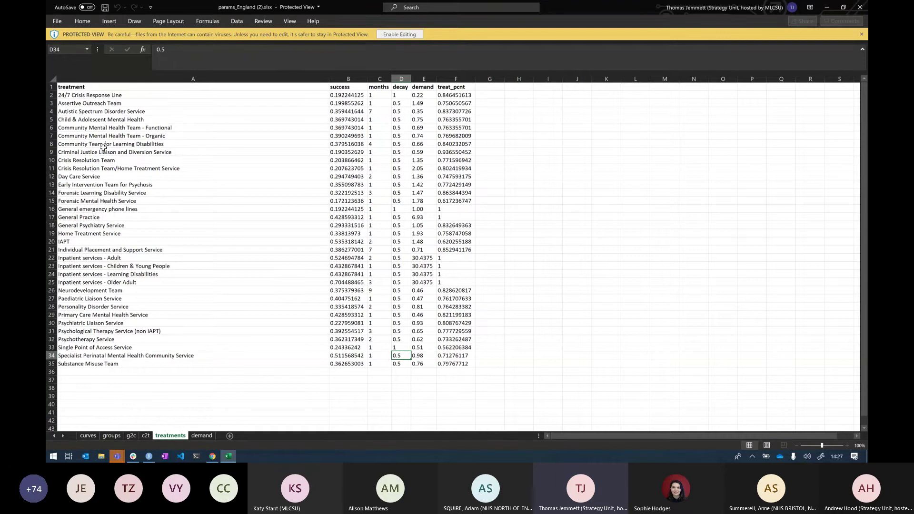
left_click(146, 435)
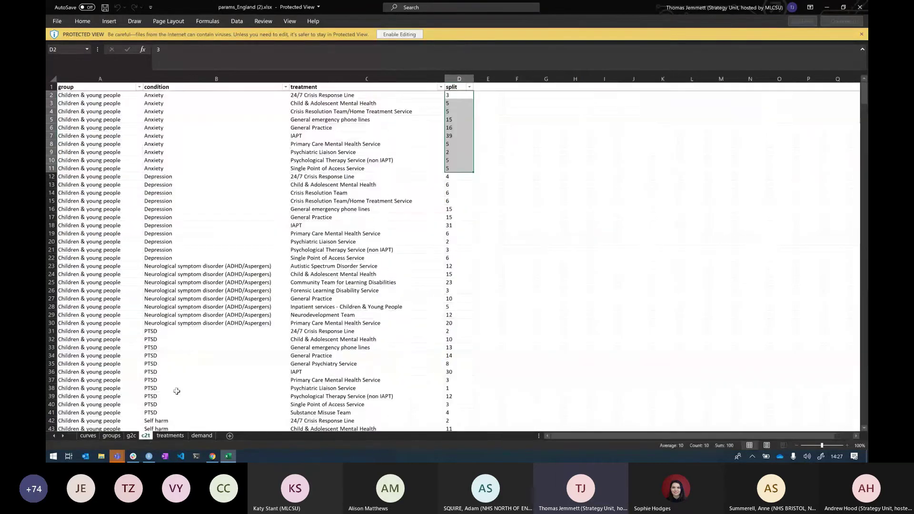
left_click(312, 96)
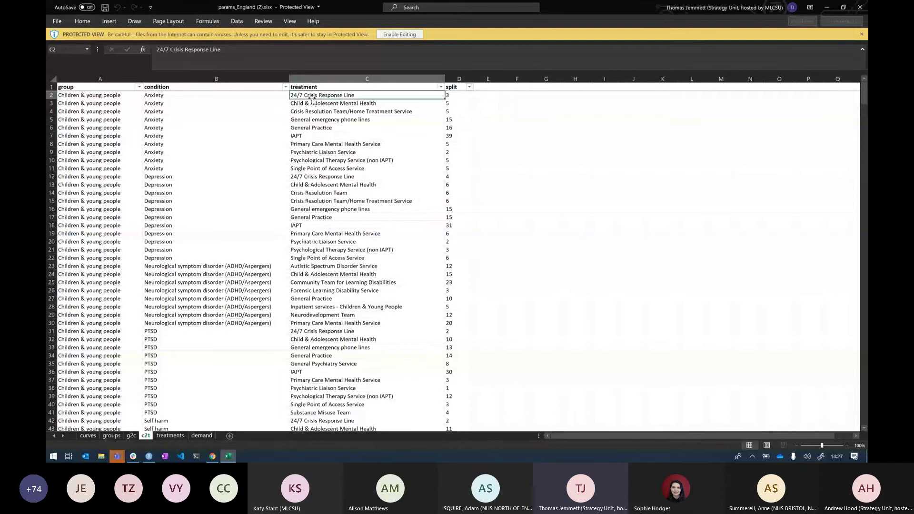
left_click(170, 436)
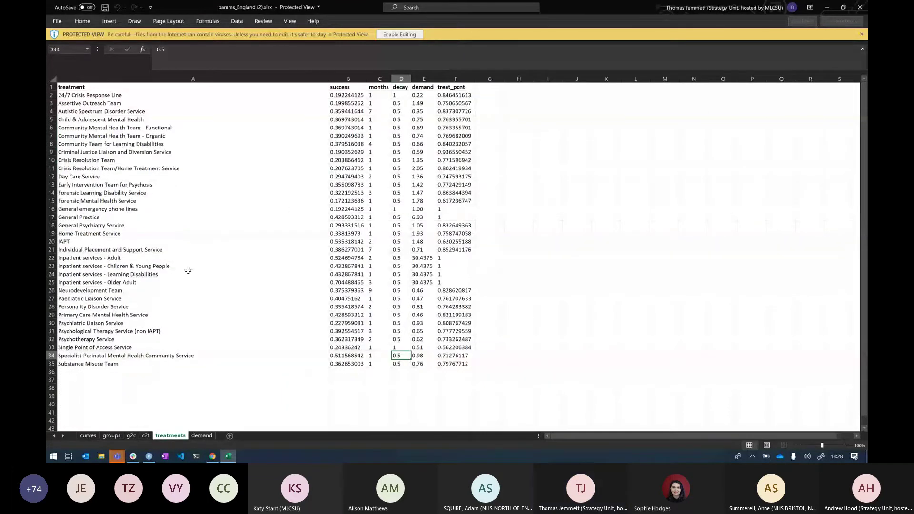
- Examine the success, months and demand columns on the treatments sheet
left_click(343, 89)
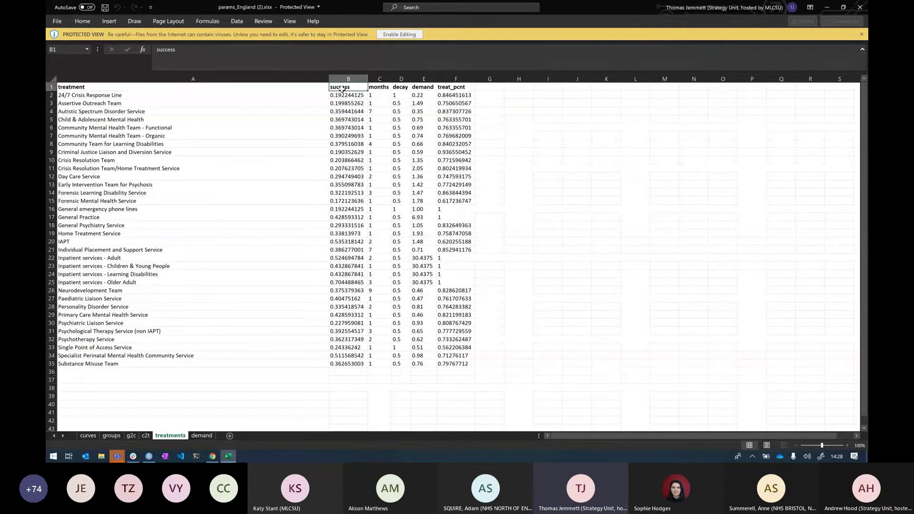
left_click_drag(342, 88, 380, 95)
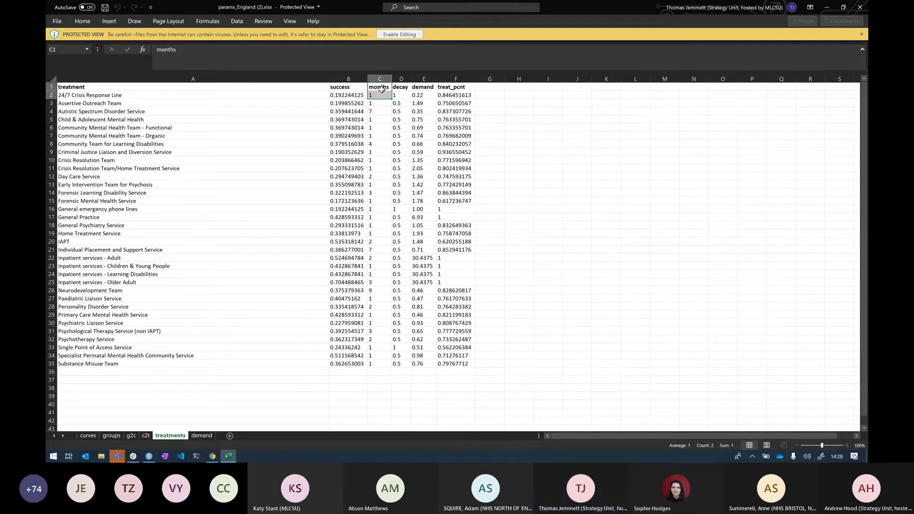
left_click(425, 96)
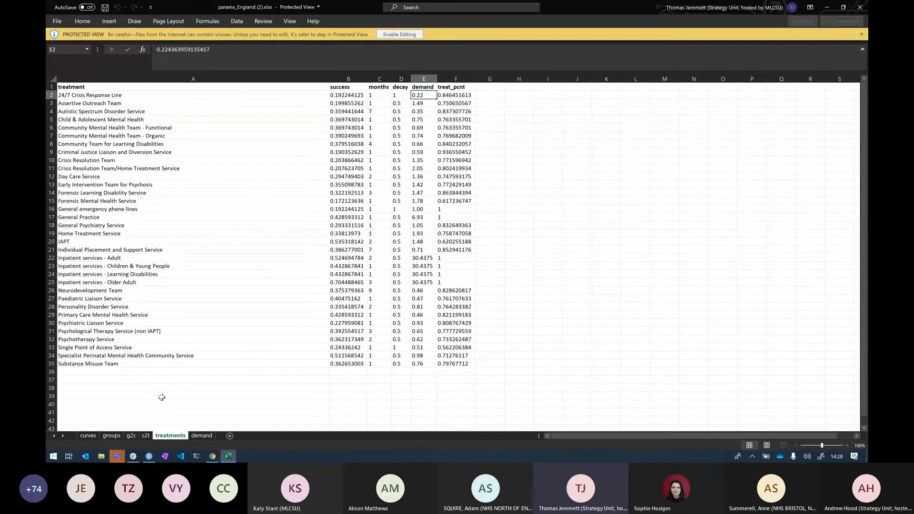
- Review the monthly rows per service on the demand sheet, highlighting the dates for the Specialist Perinatal Mental Health Community Service
left_click(201, 436)
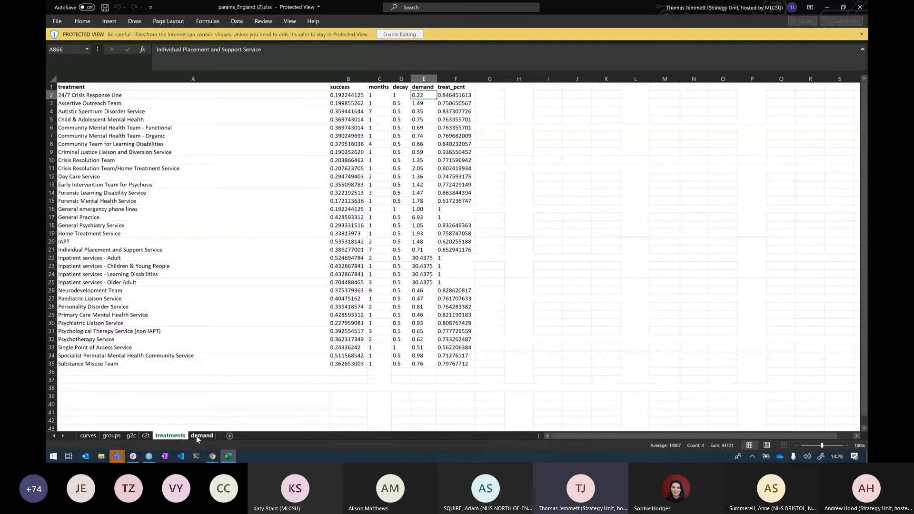
scroll(180, 289, "up", 4)
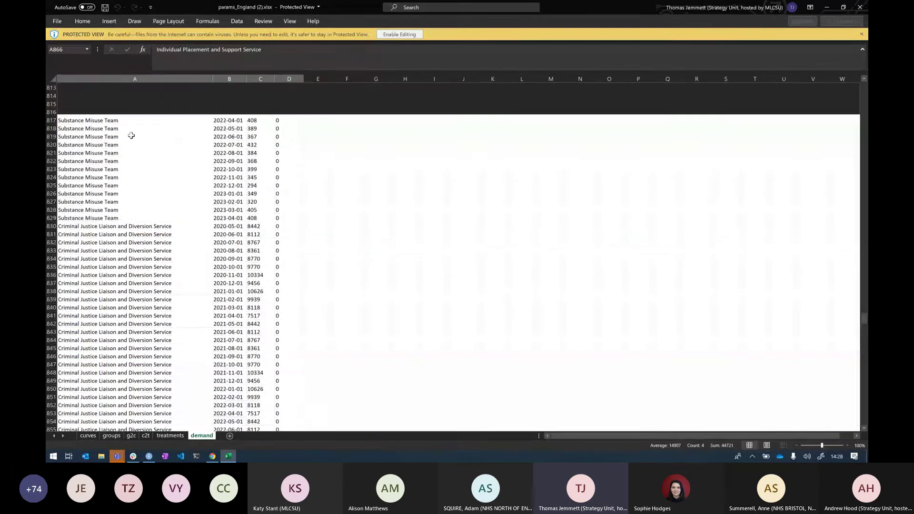
scroll(150, 227, "up", 10)
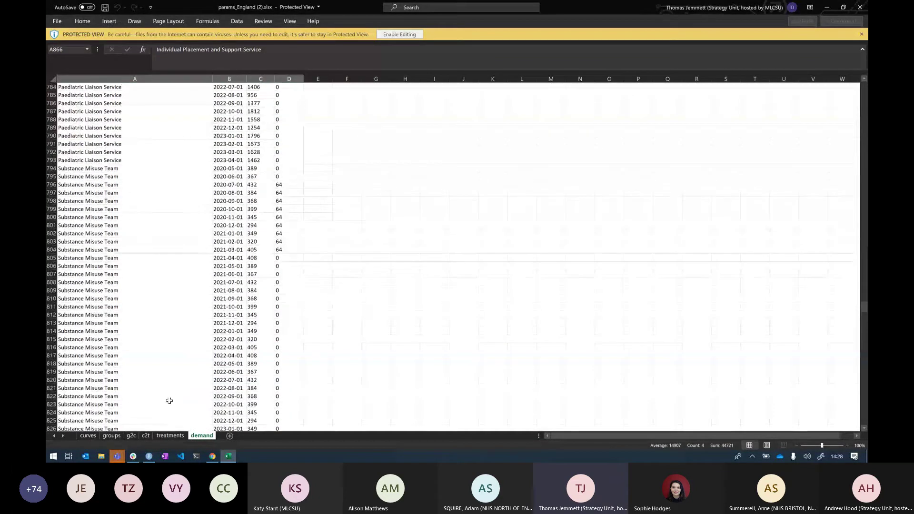
scroll(149, 224, "up", 20)
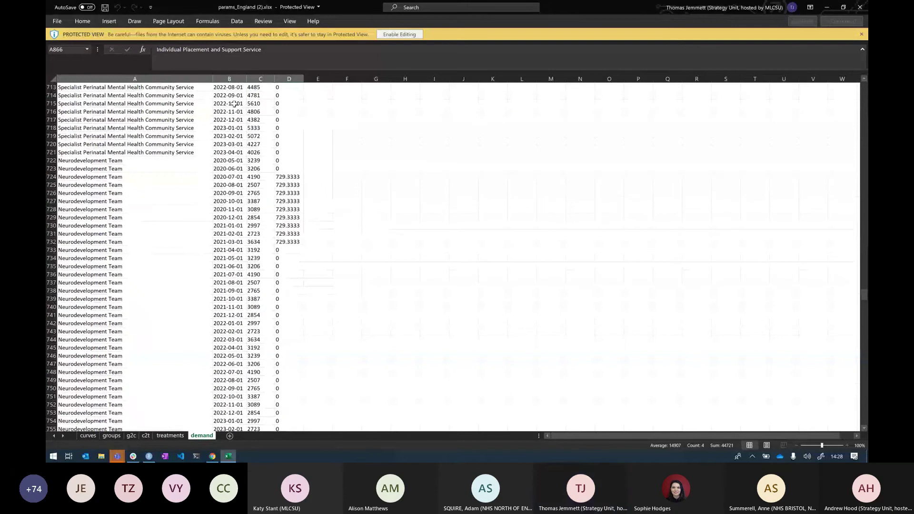
left_click_drag(220, 151, 221, 120)
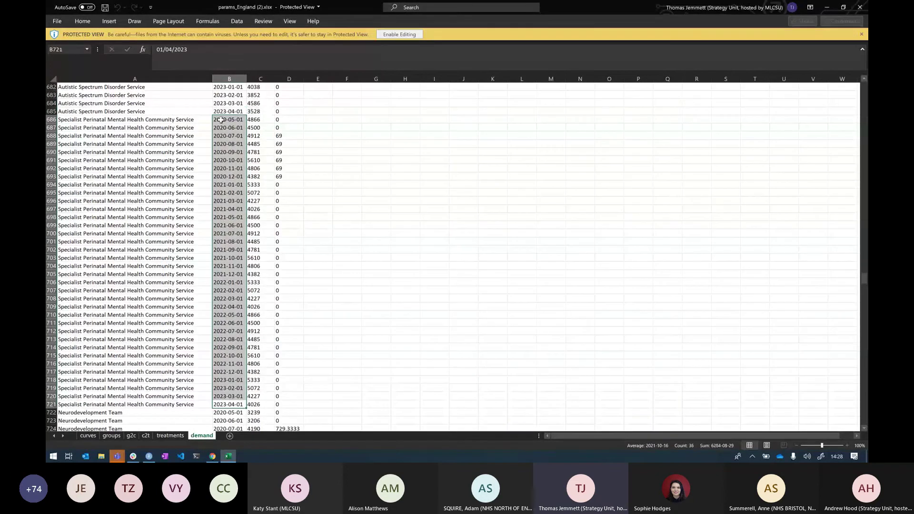
scroll(221, 120, "up", 20)
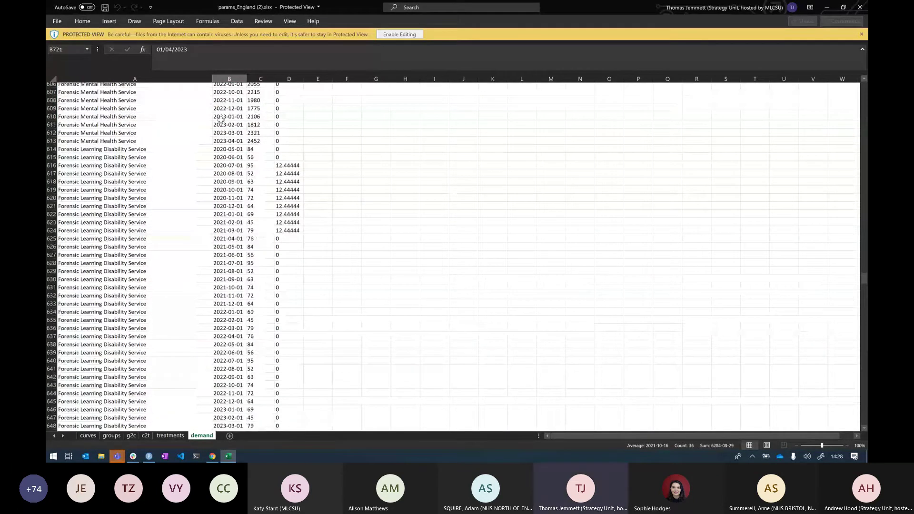
scroll(221, 120, "up", 14)
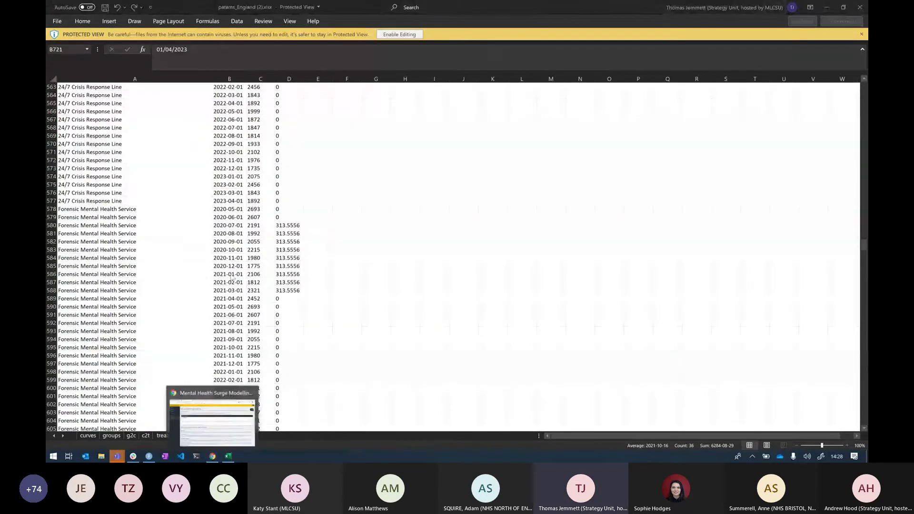
- Switch to the MH Surge Modelling app in Chrome, upload params_England (2).xlsx as the custom parameters and view the Parameters page
left_click(213, 457)
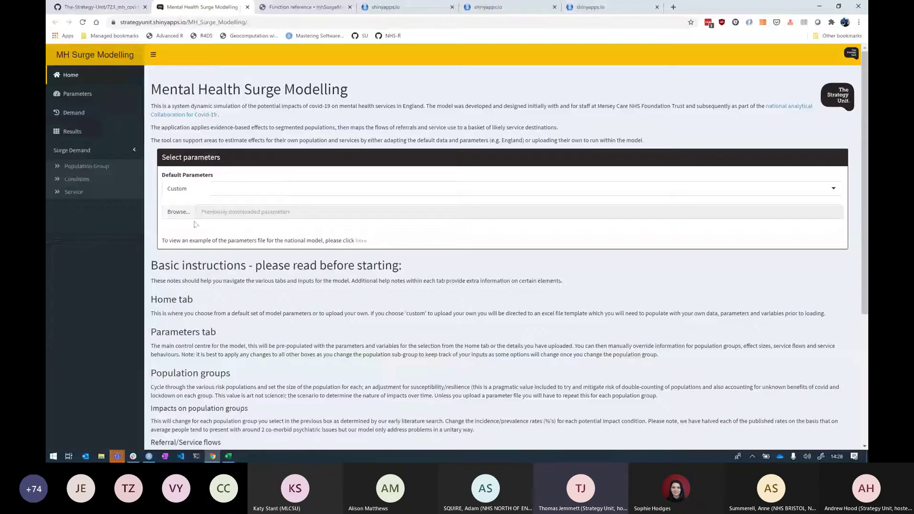
left_click(177, 212)
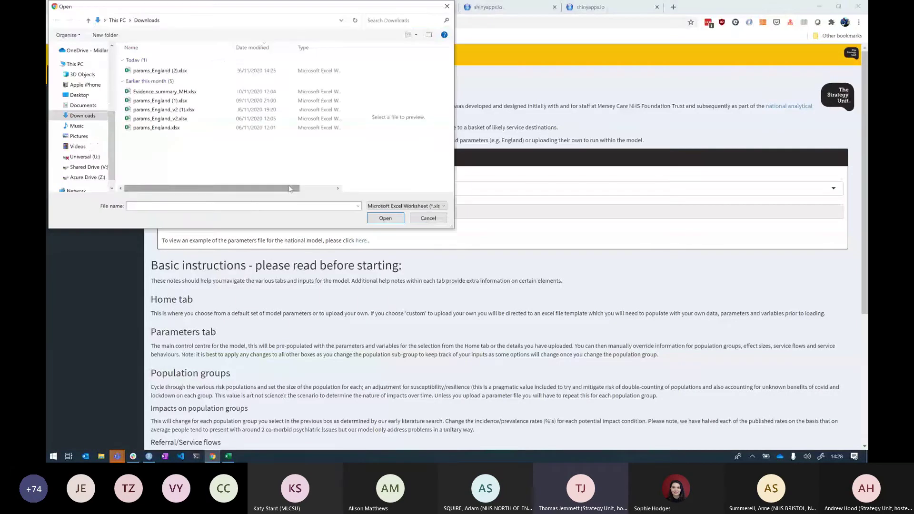
double_click(166, 72)
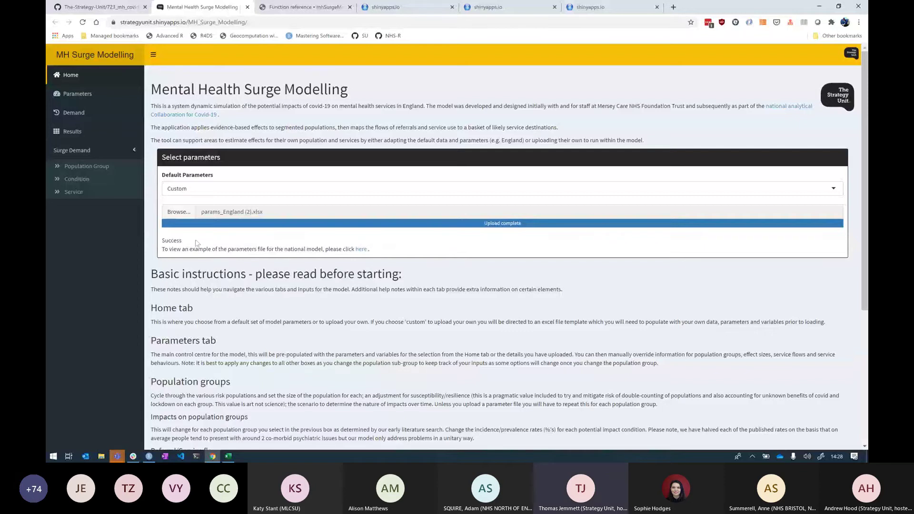
left_click(78, 92)
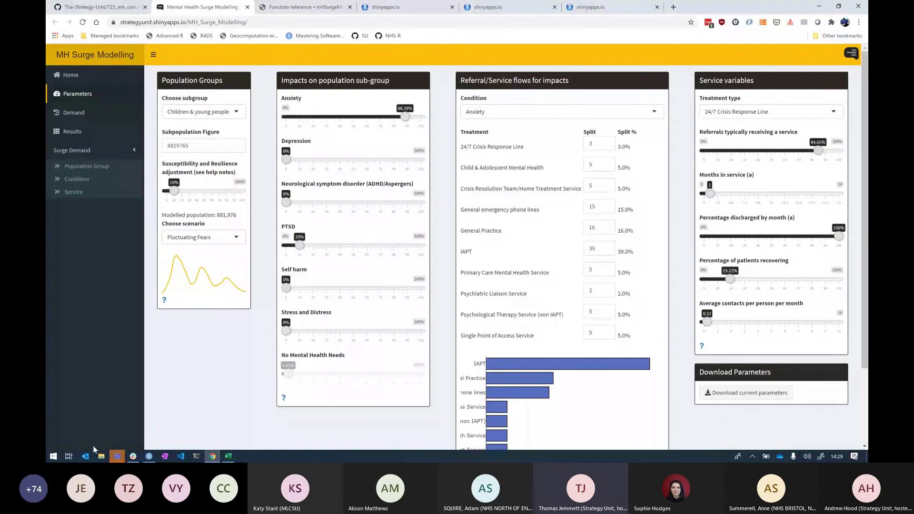
left_click(114, 457)
mouse_move(115, 459)
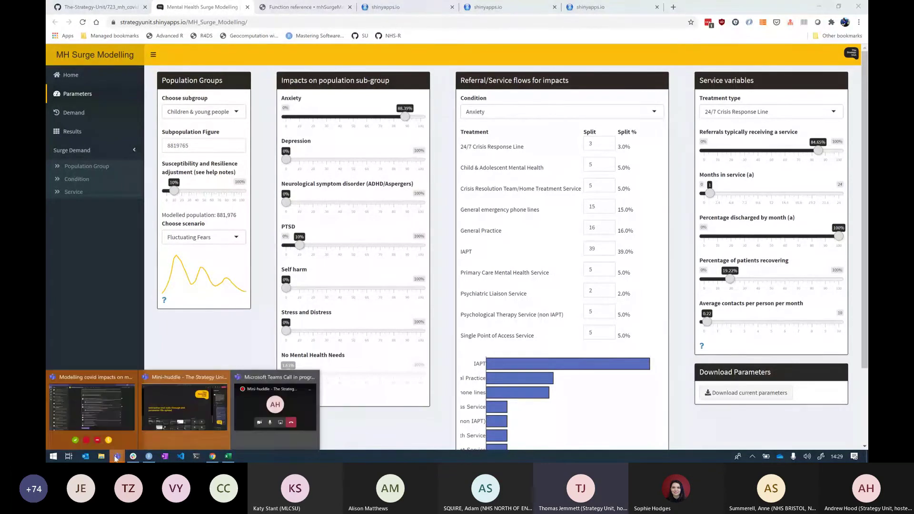
left_click(114, 333)
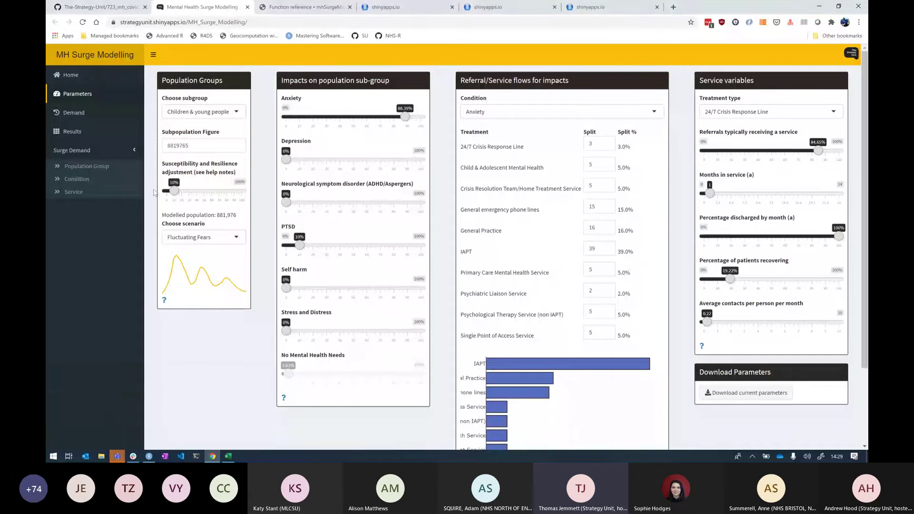
- View the 723_mh_covid_surge_modelling repository and its file list on GitHub
left_click(114, 16)
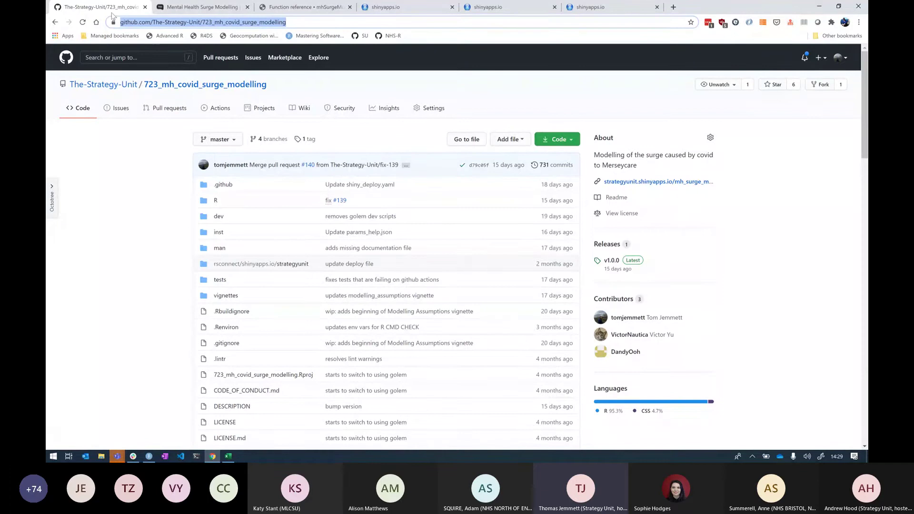
scroll(116, 226, "down", 2)
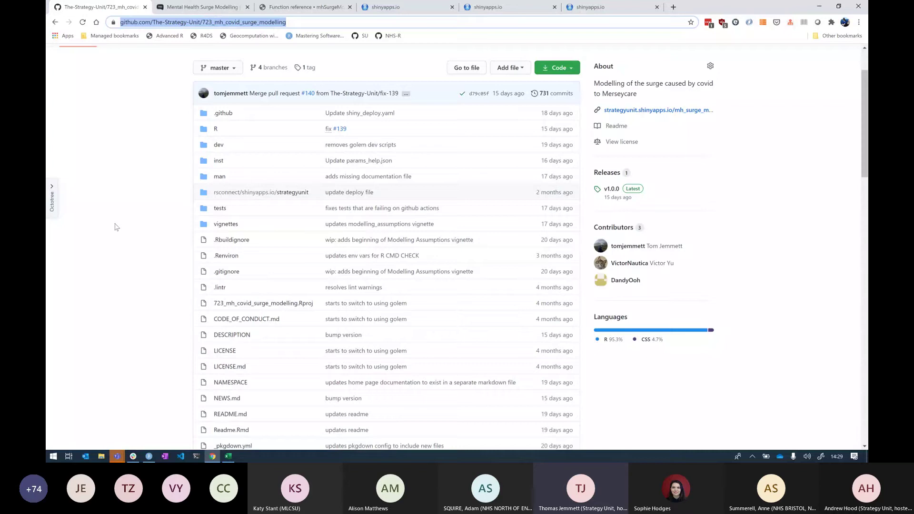
left_click(145, 459)
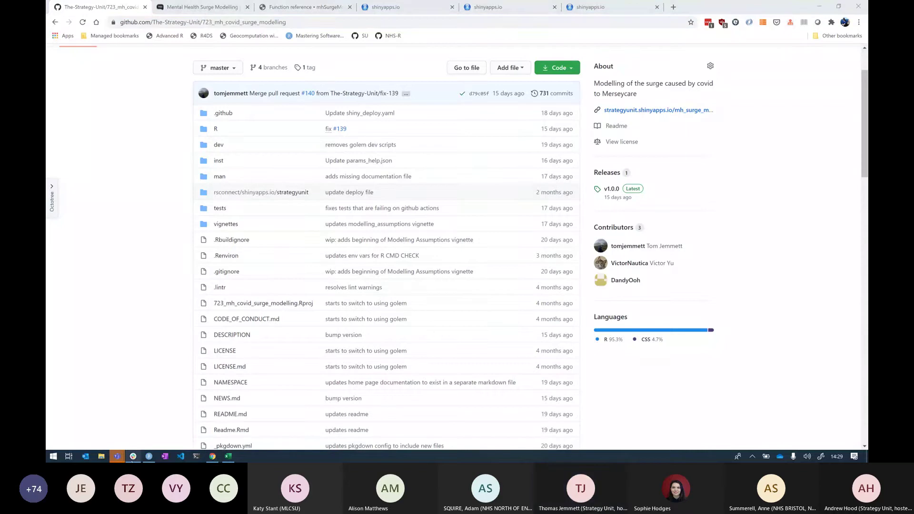
left_click(146, 461)
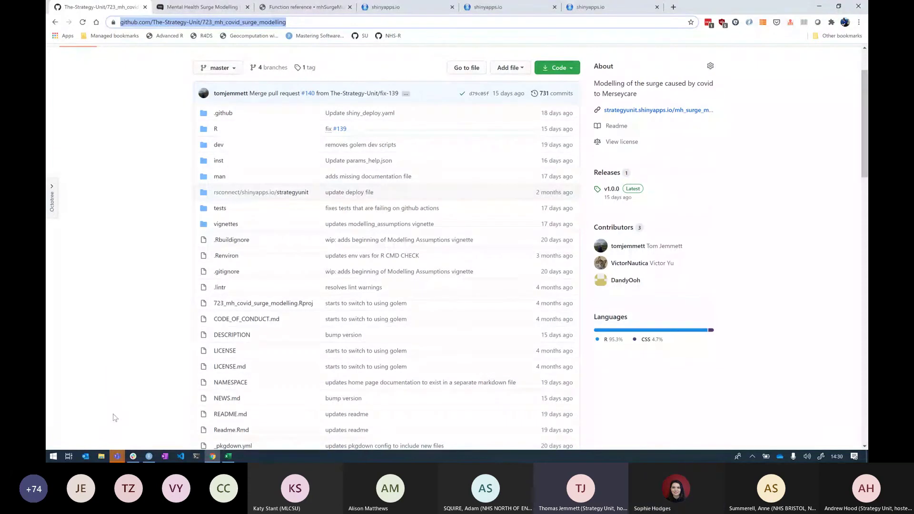
left_click(119, 458)
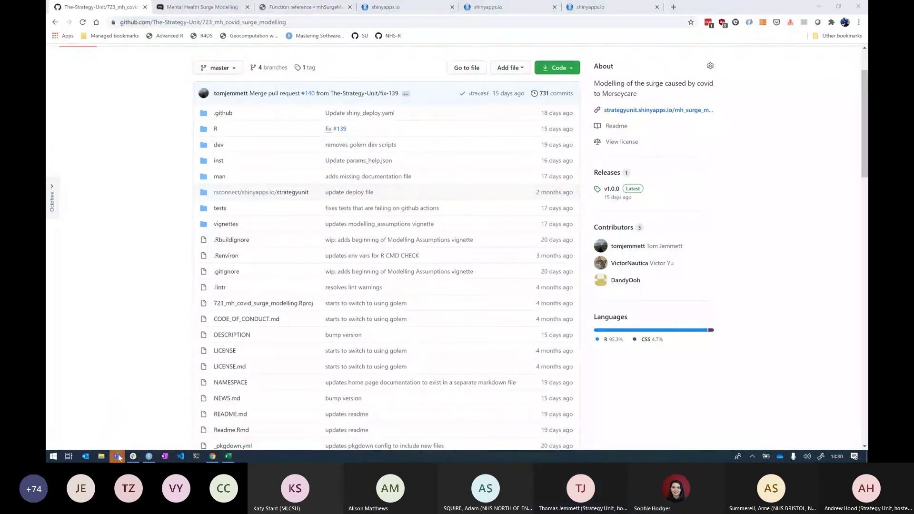